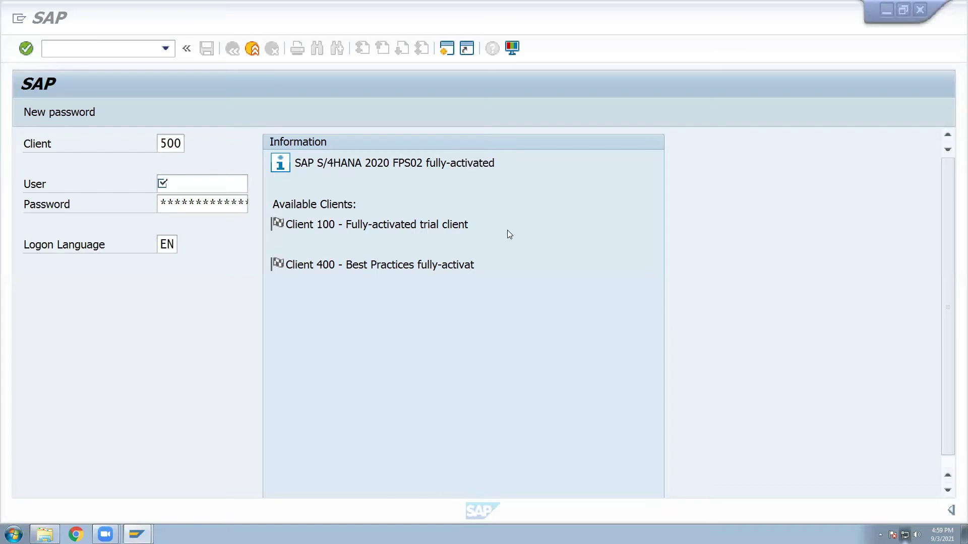
- Try to log on to client 500 with the first user name and its account password
left_click(179, 186)
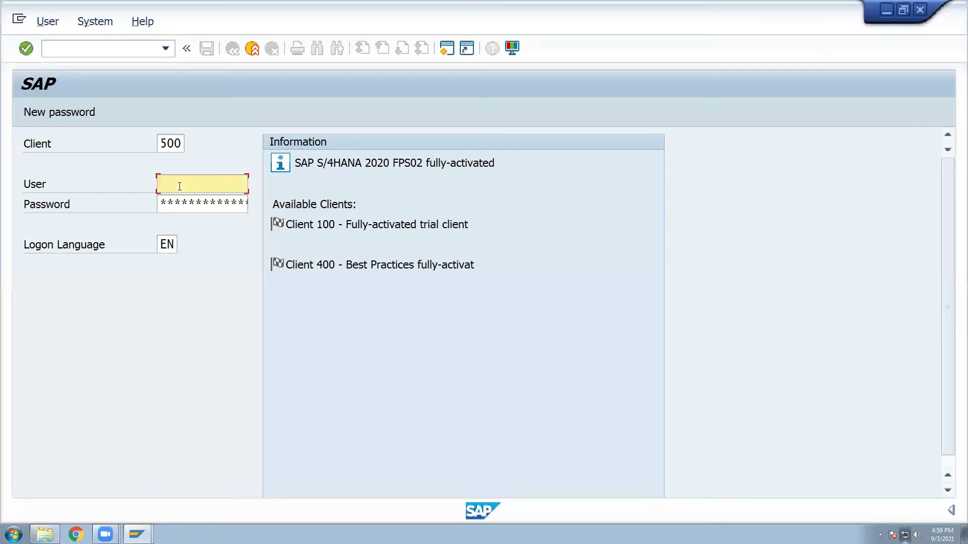
type("veera")
left_click(172, 208)
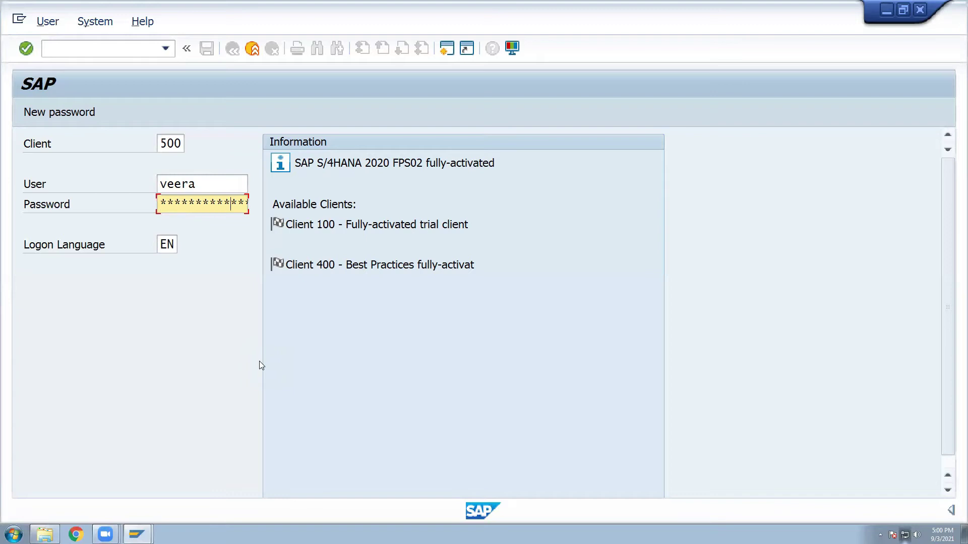
key("Return")
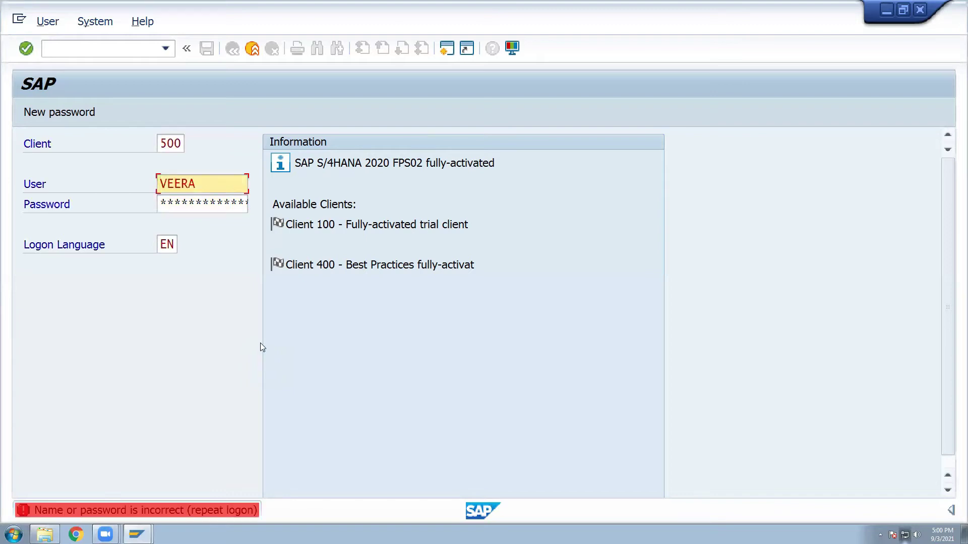
- Re-enter the account password for the same user and retry the logon twice
left_click(170, 204)
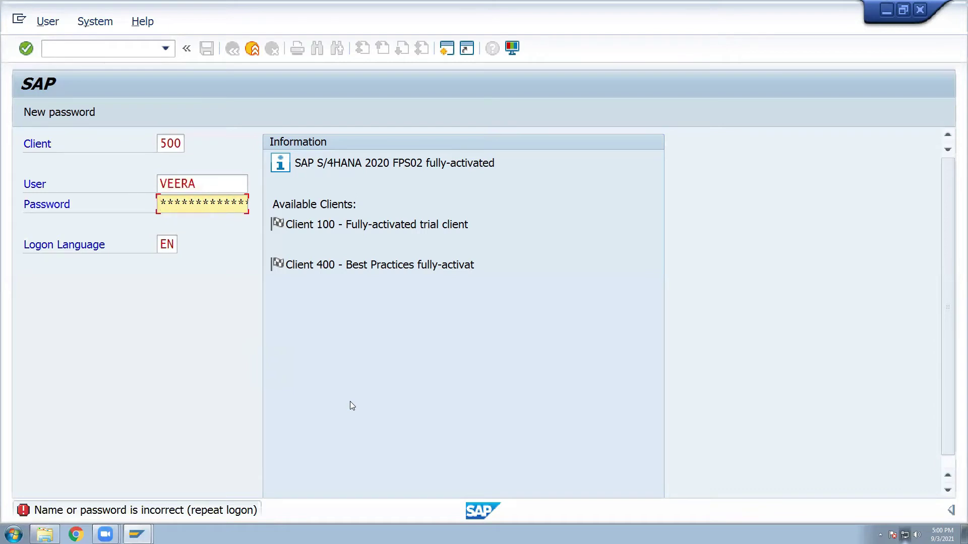
type("**")
key("Return")
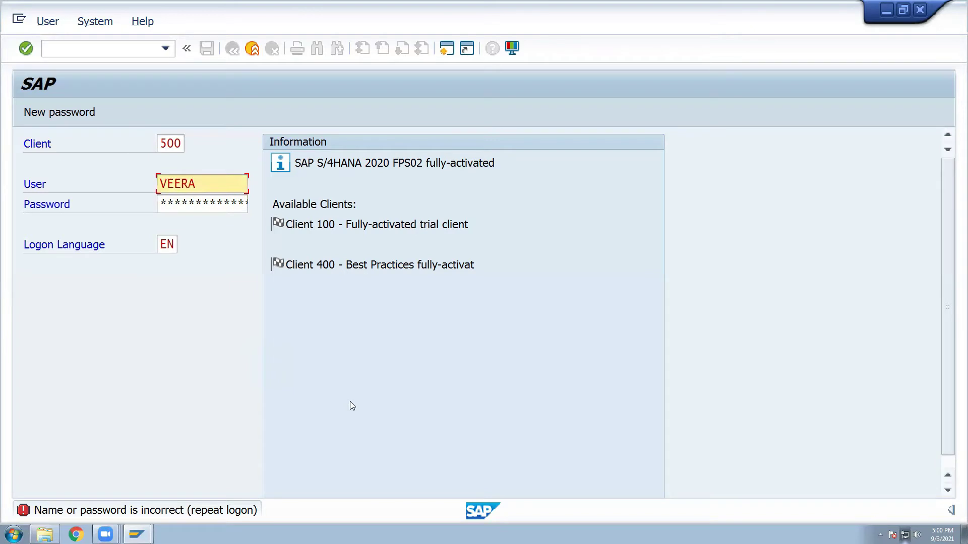
left_click(169, 204)
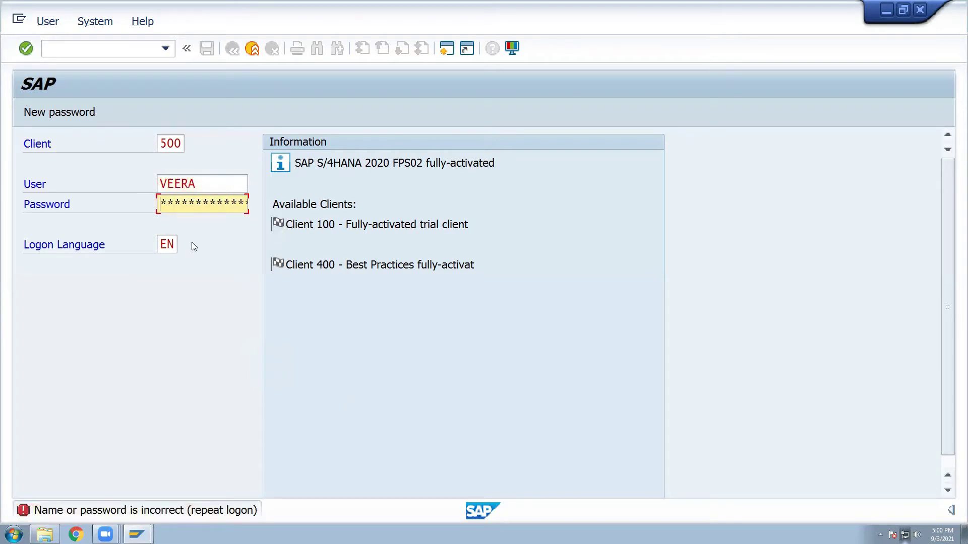
type("**")
key("Return")
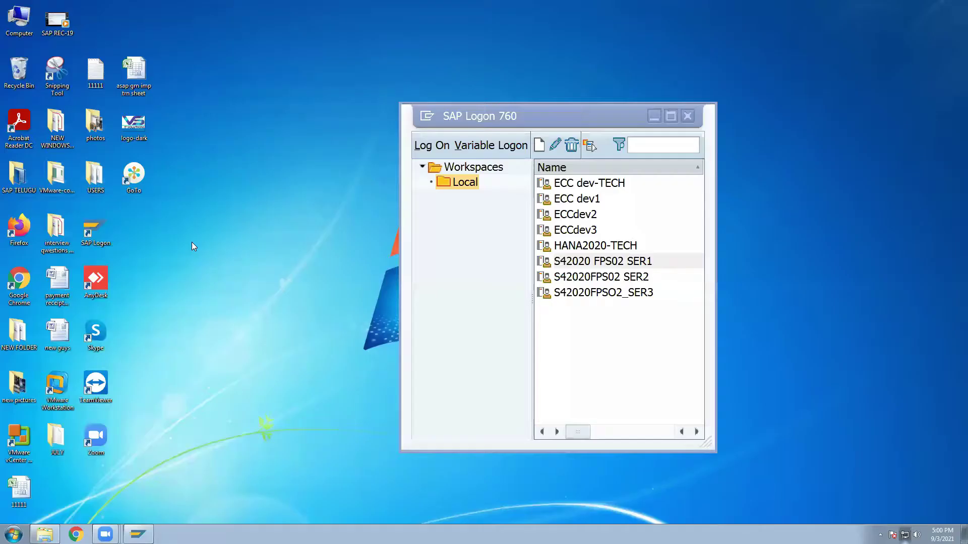
- Reopen the S42020 FPS02 SER1 connection and log on to client 500 as user best with the account password
double_click(598, 267)
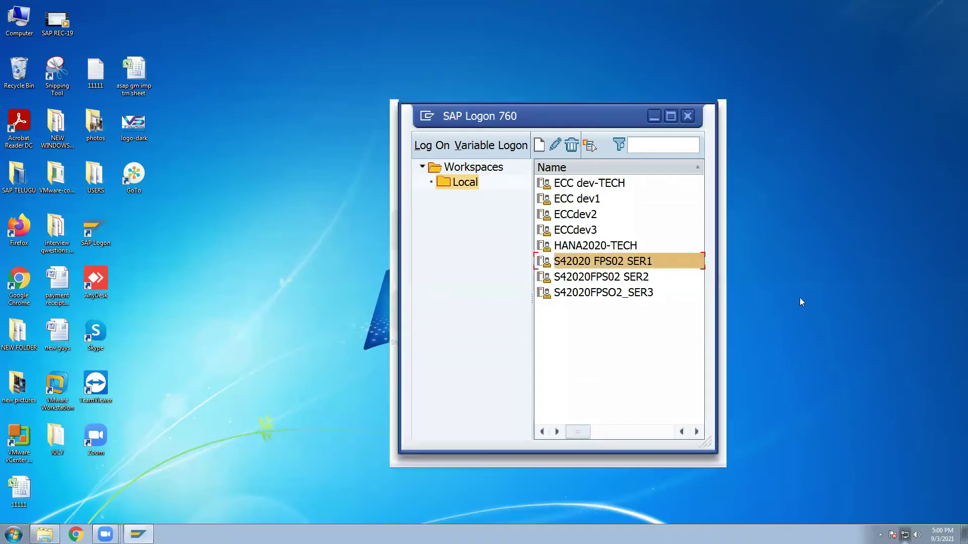
type("e")
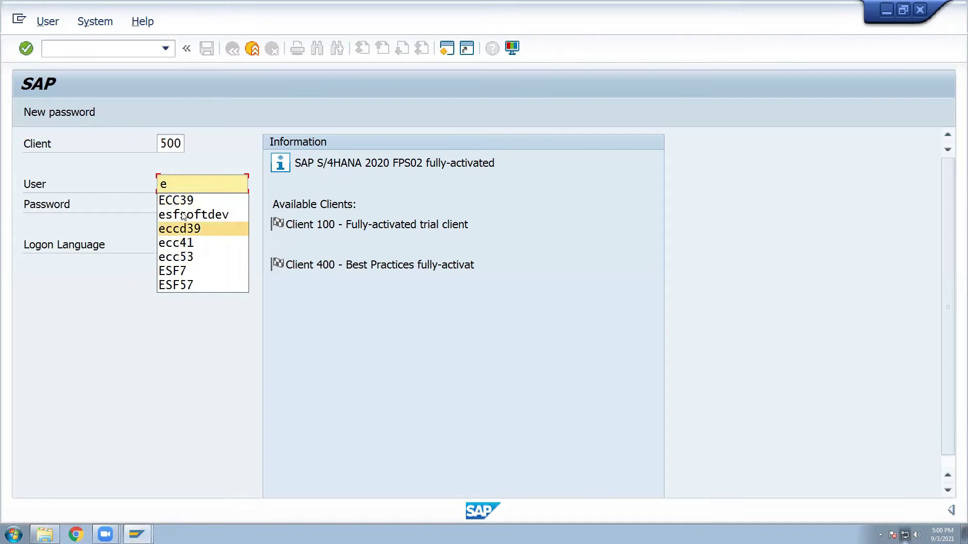
double_click(180, 186)
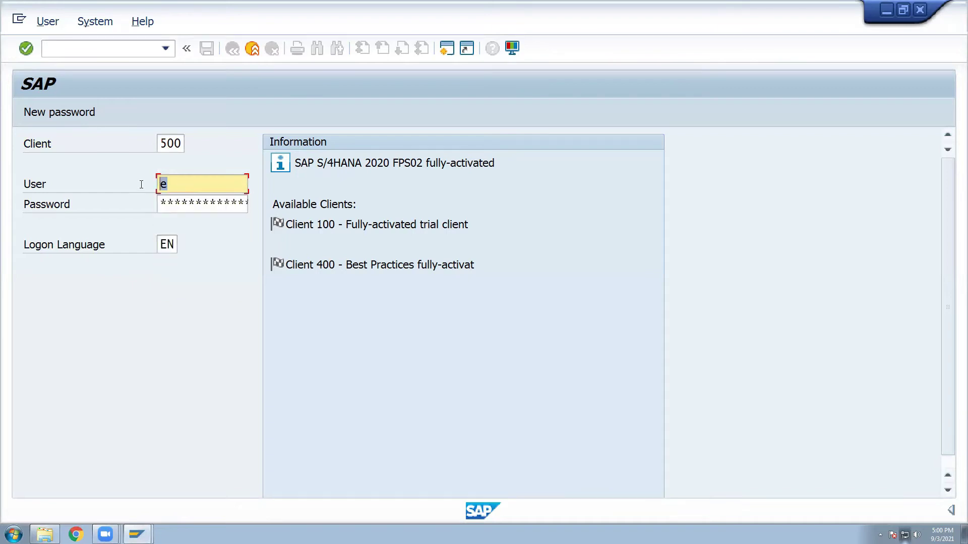
type("b")
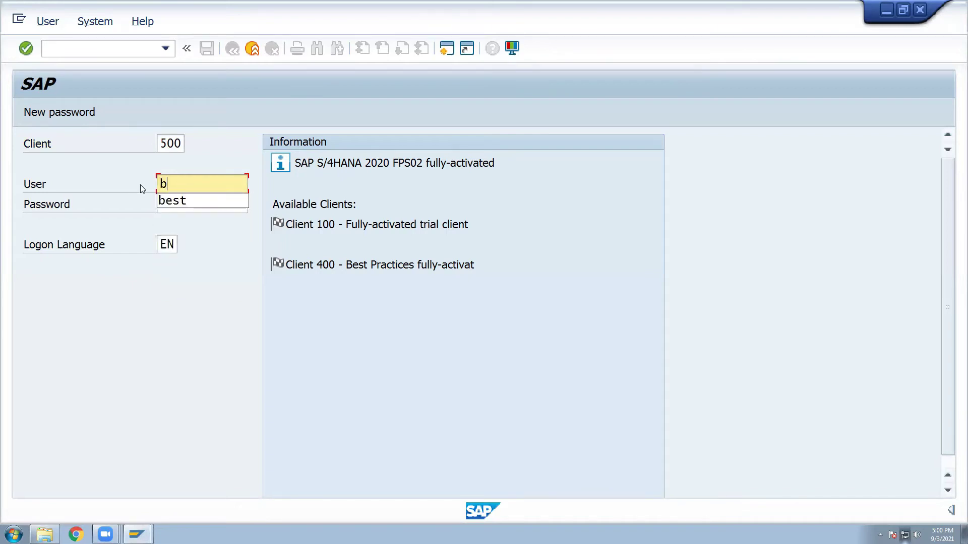
left_click(173, 201)
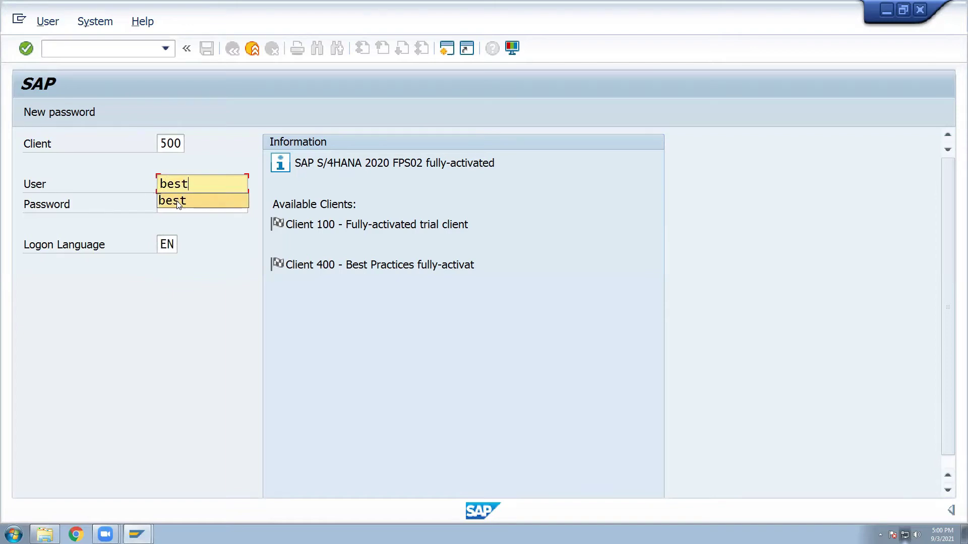
key("Tab")
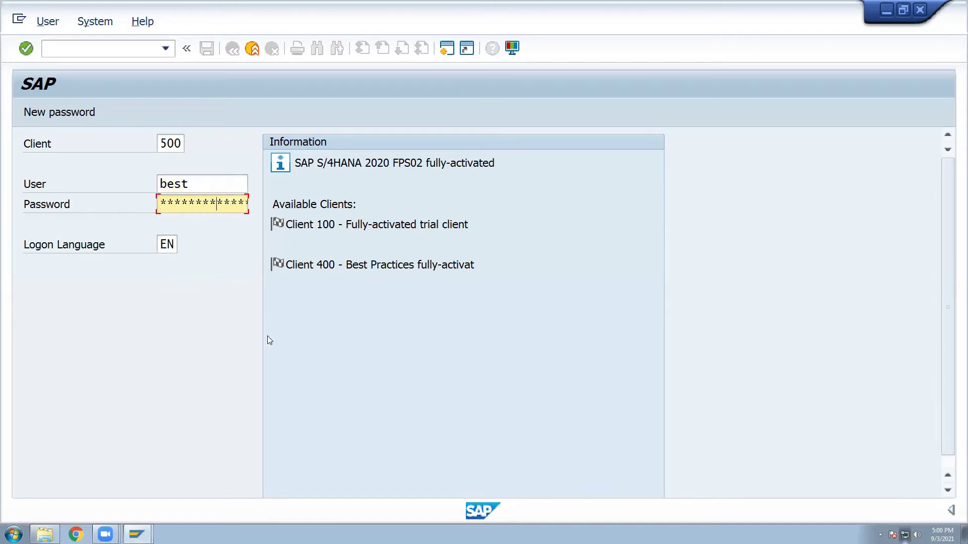
key("Return")
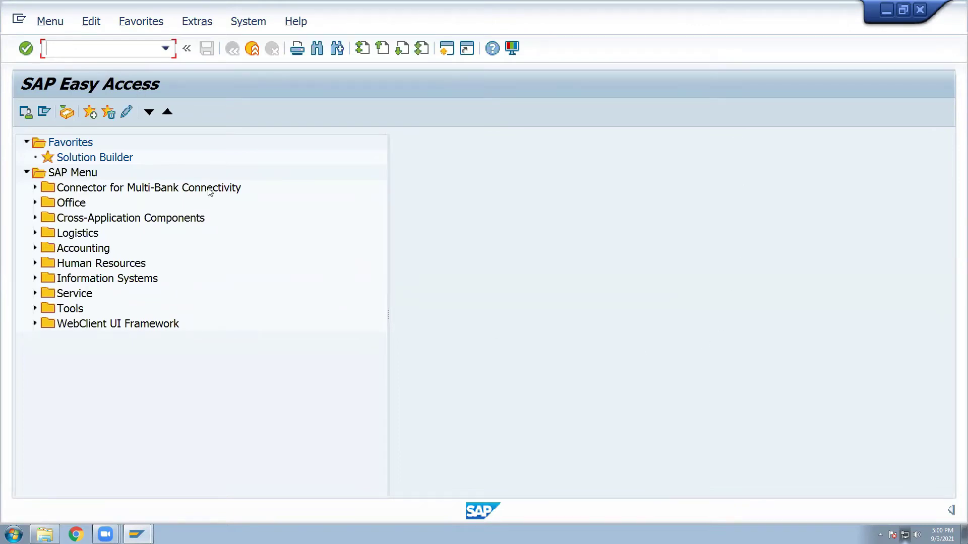
- Run transaction spro to view the SAP Reference IMG, and return to SAP Easy Access
left_click(165, 48)
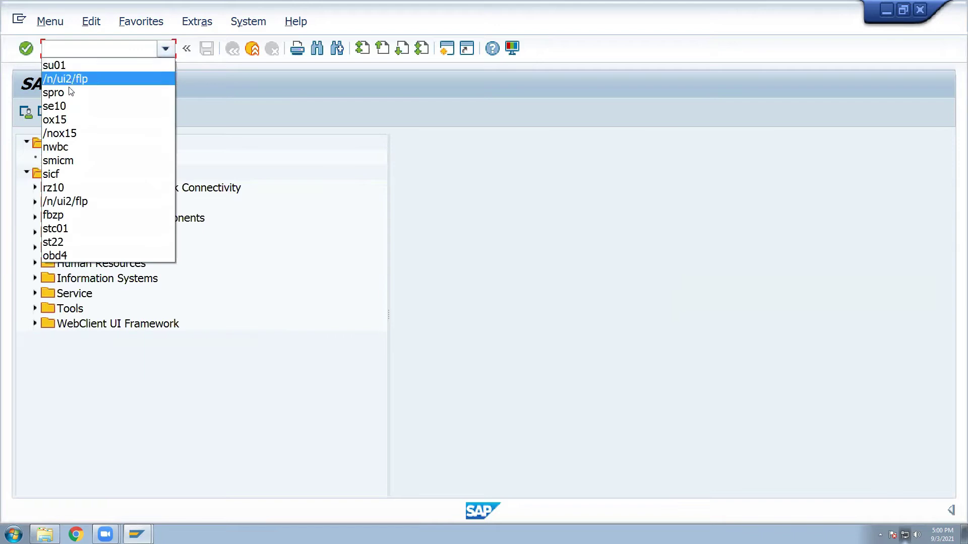
left_click(101, 91)
left_click(26, 51)
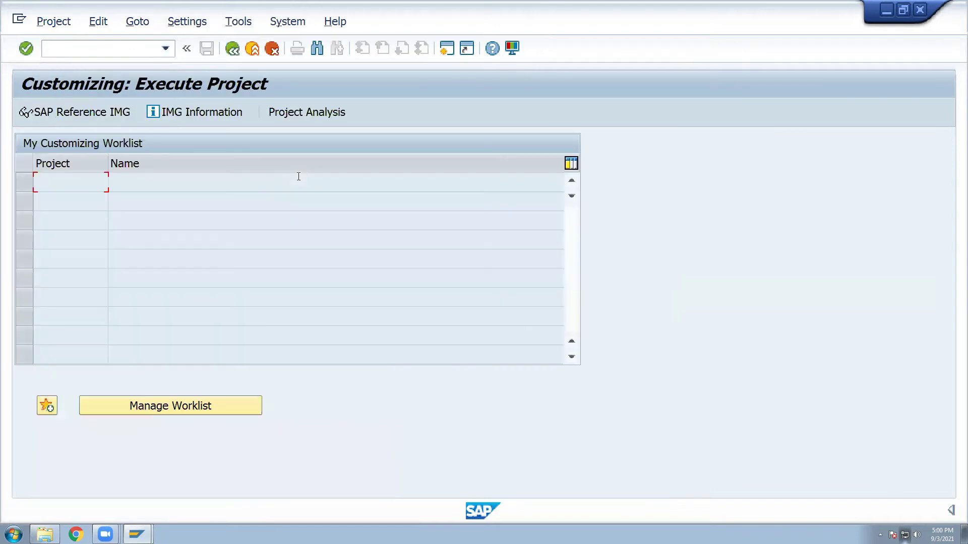
left_click(95, 115)
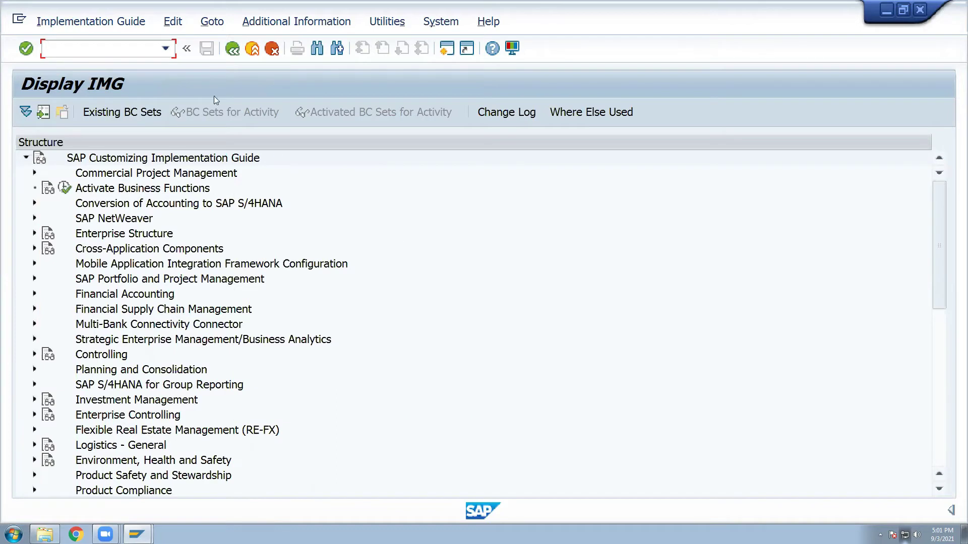
left_click(230, 51)
left_click(230, 50)
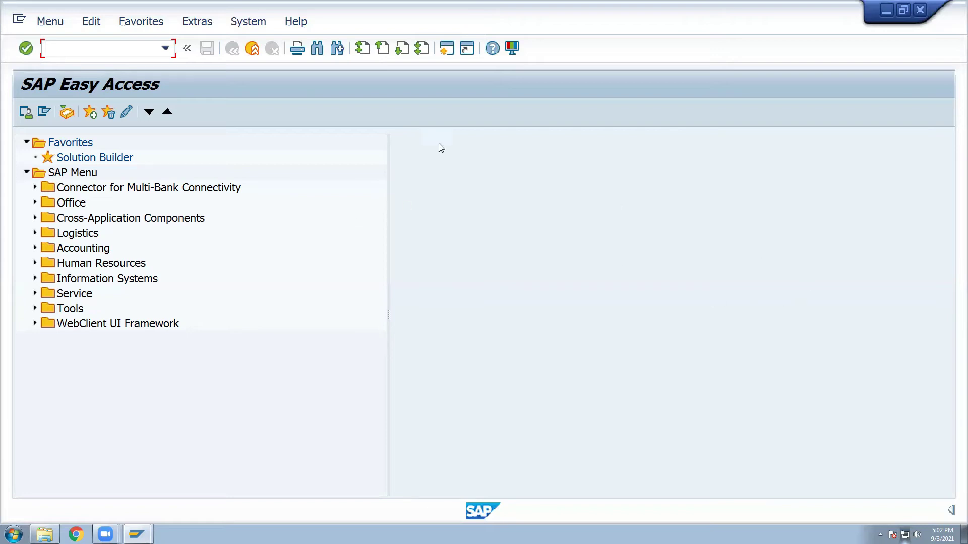
- Run transaction se11 to open the ABAP Dictionary
left_click(165, 49)
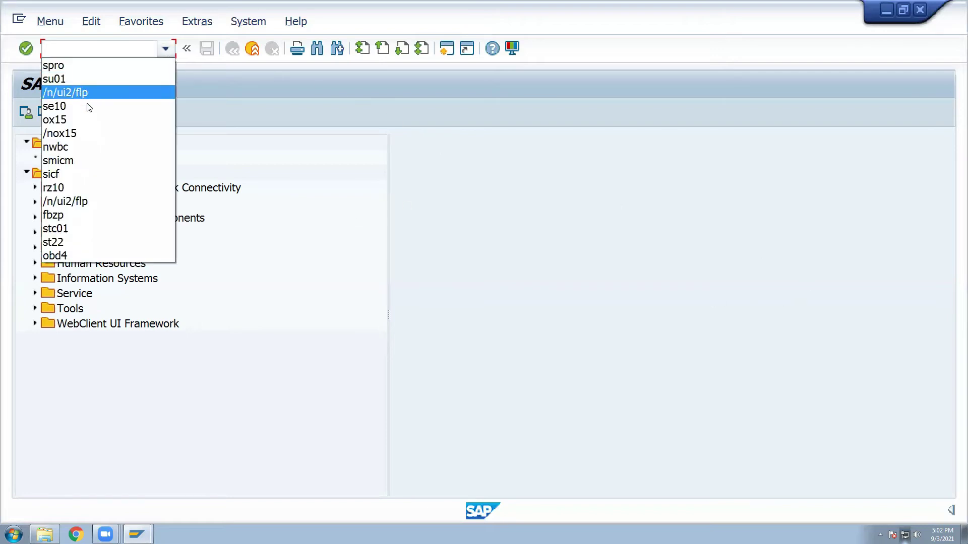
left_click(73, 47)
type("se11")
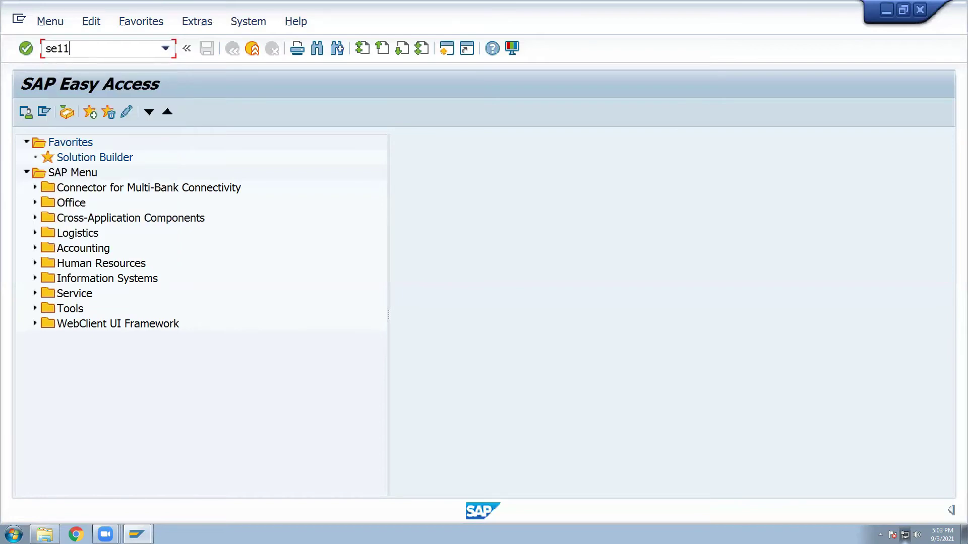
key("Return")
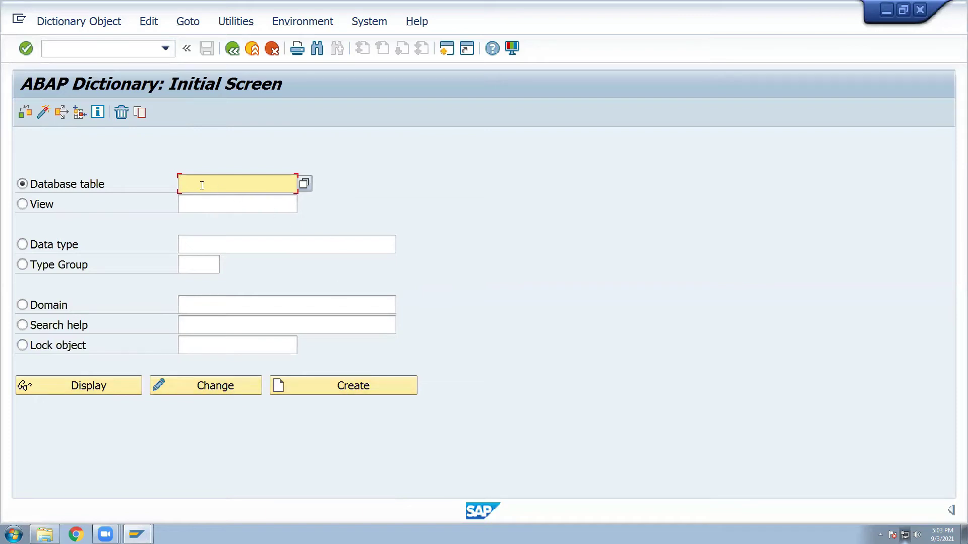
- Display database table BKPF, examine its short description and fields, and return to the ABAP Dictionary's initial screen
type("bkpf")
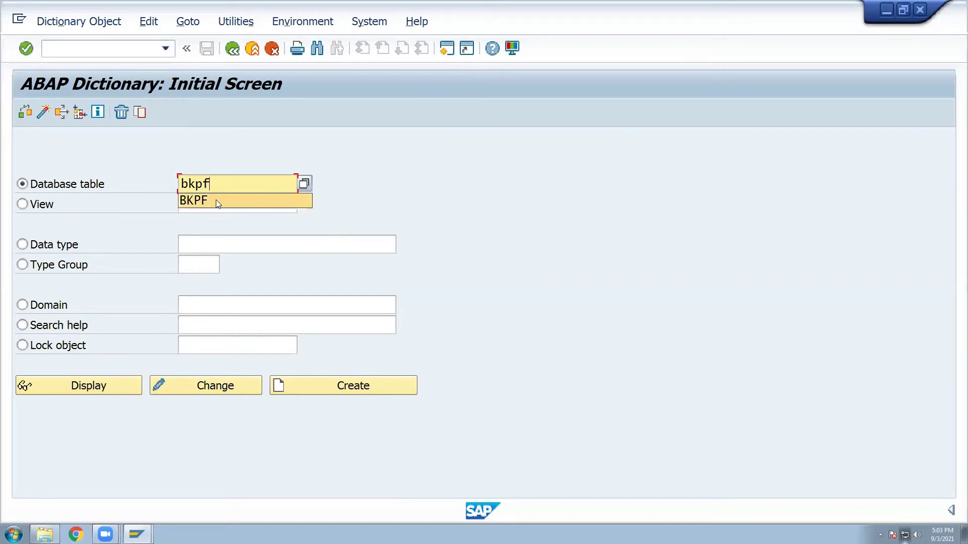
left_click(217, 201)
left_click(98, 387)
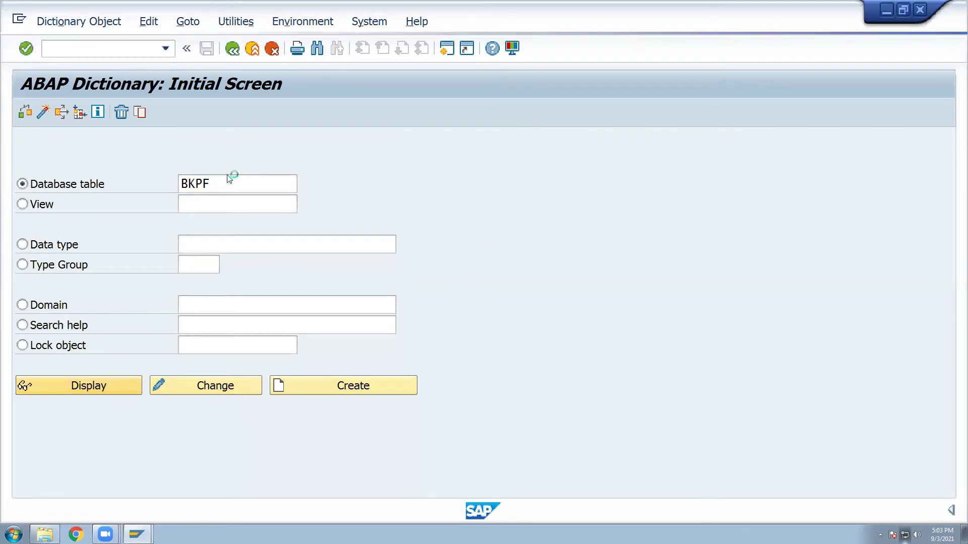
left_click_drag(314, 168, 143, 165)
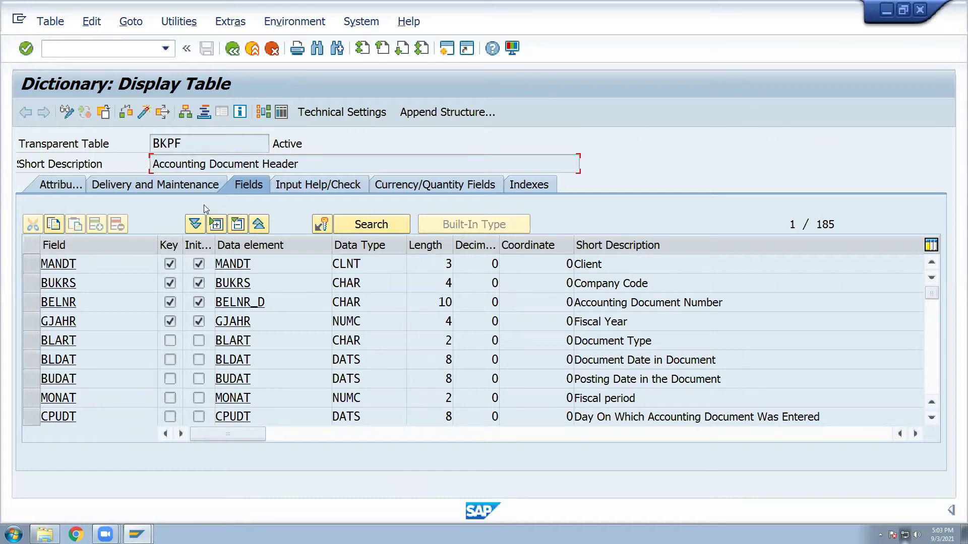
key("shift+Tab")
key("Tab")
left_click(232, 48)
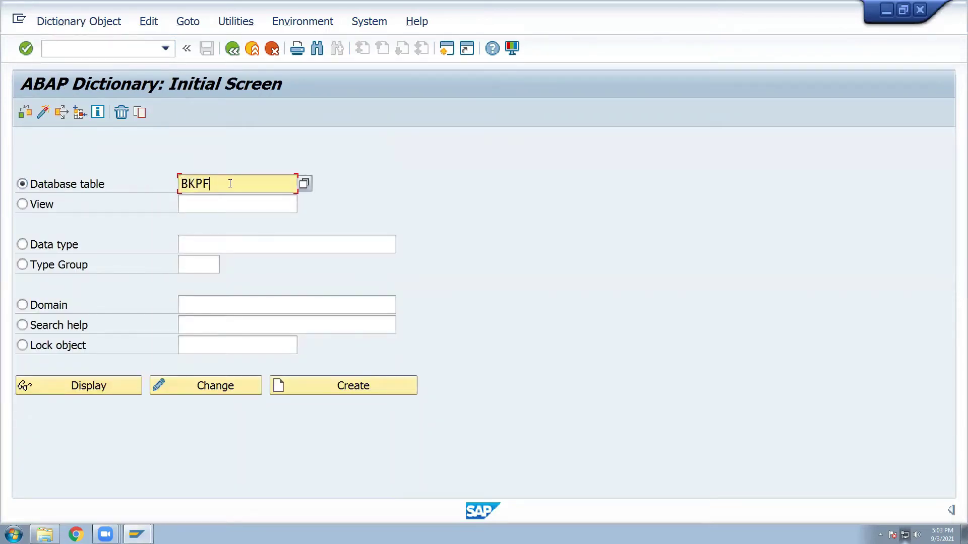
- Display database table BSEG, examine its short description and fields, and return to SAP Easy Access
key("BackSpace")
key("BackSpace")
key("BackSpace")
key("BackSpace")
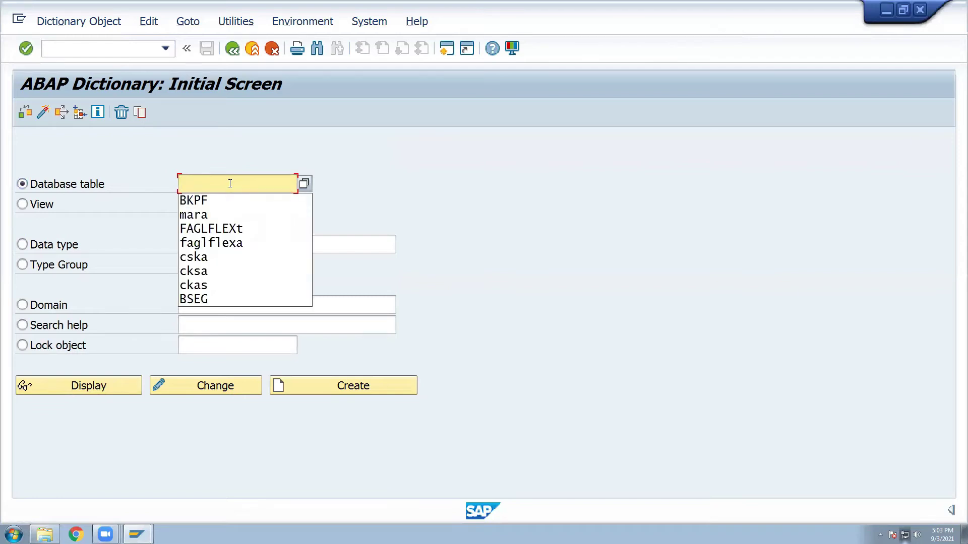
type("bseg")
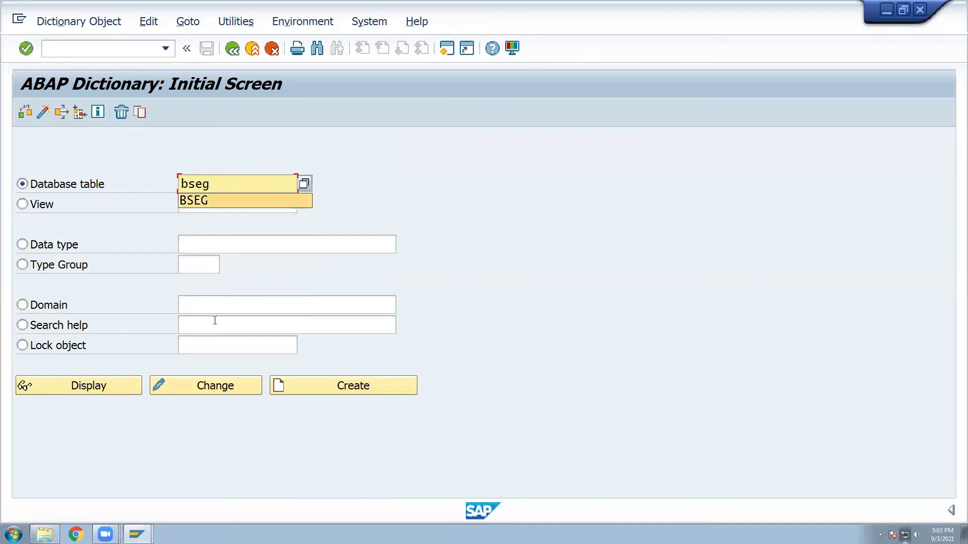
key("Return")
left_click(99, 385)
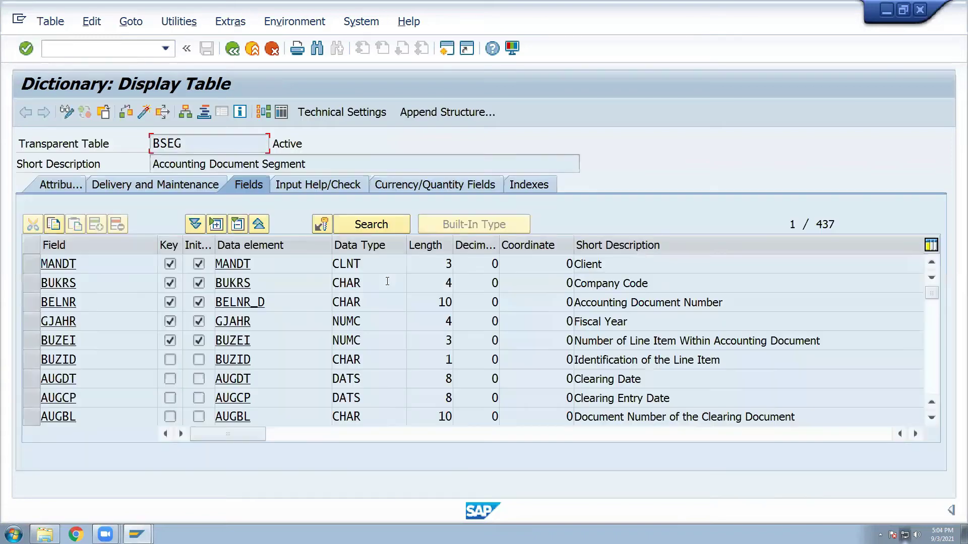
left_click(318, 164)
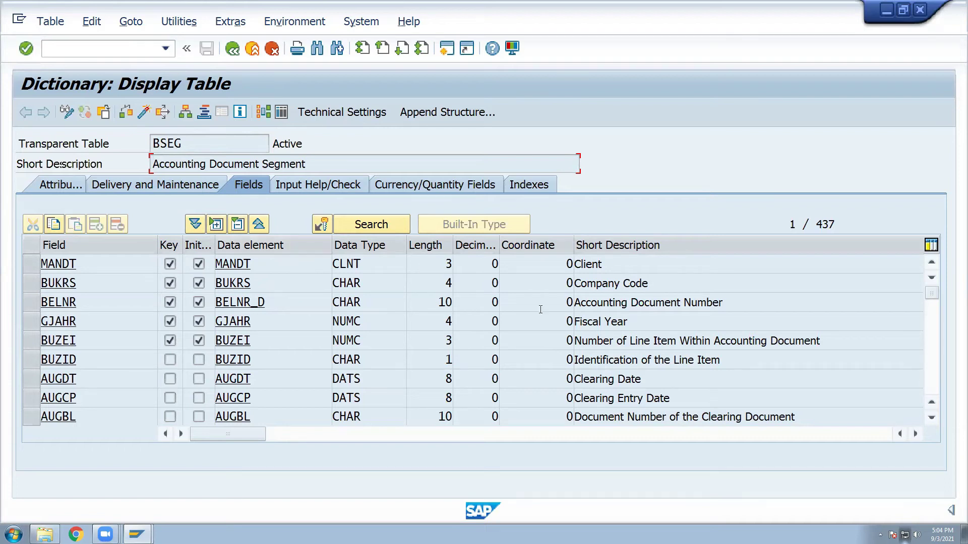
left_click(234, 49)
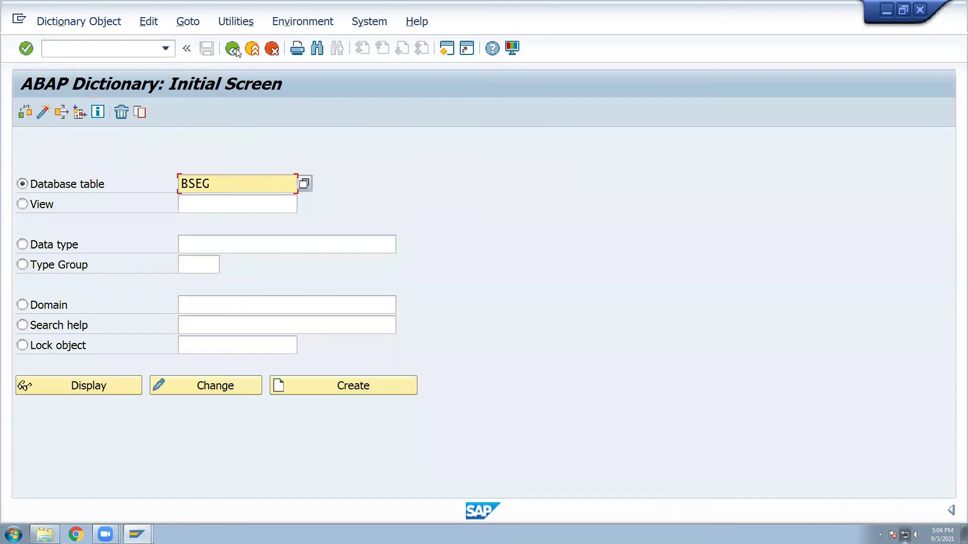
left_click(234, 50)
- Run transaction se38 to view the ABAP Editor's initial screen, and return to SAP Easy Access
left_click(165, 48)
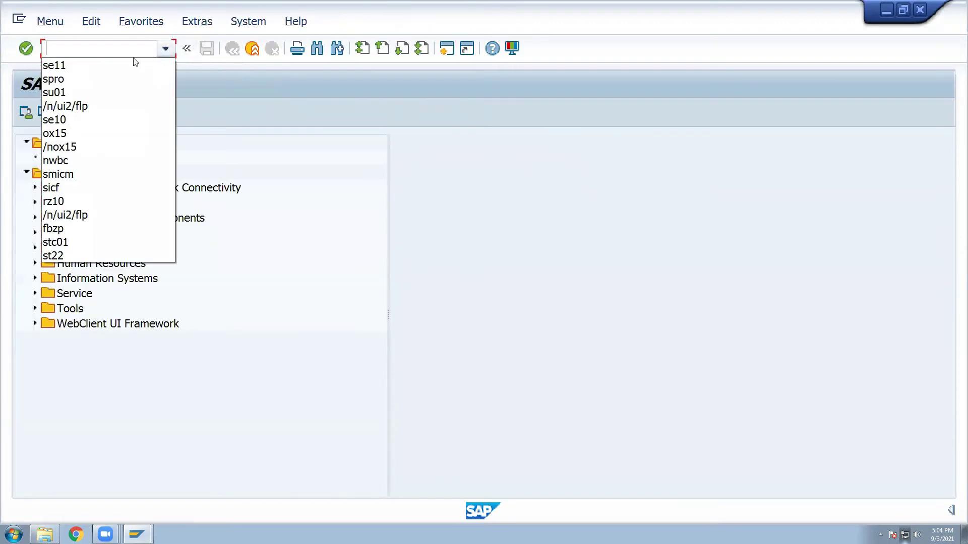
left_click(84, 46)
type("se")
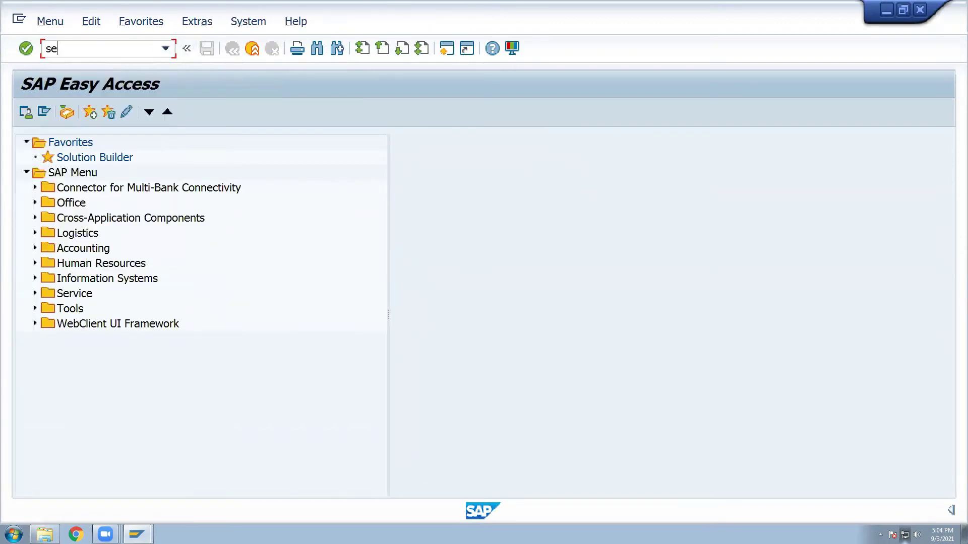
type("38")
left_click(26, 49)
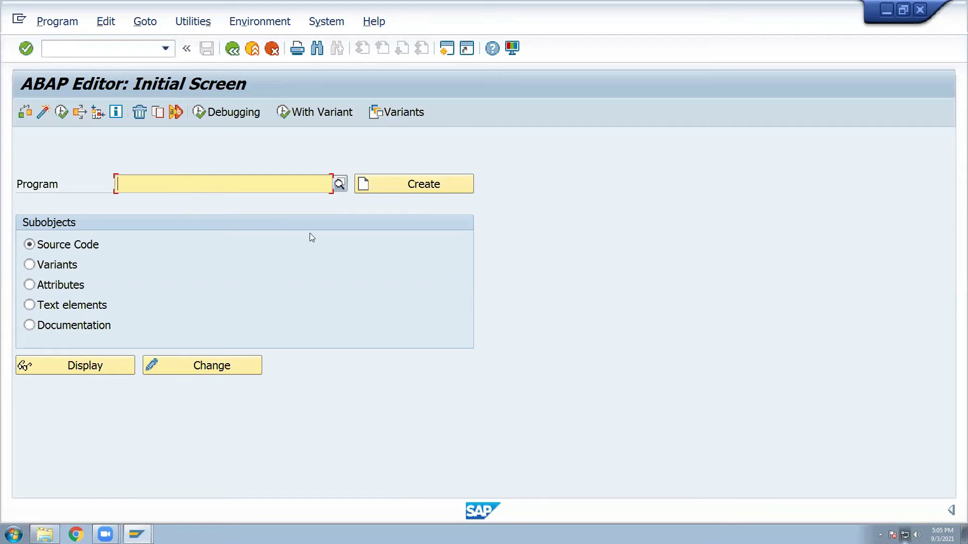
left_click(232, 49)
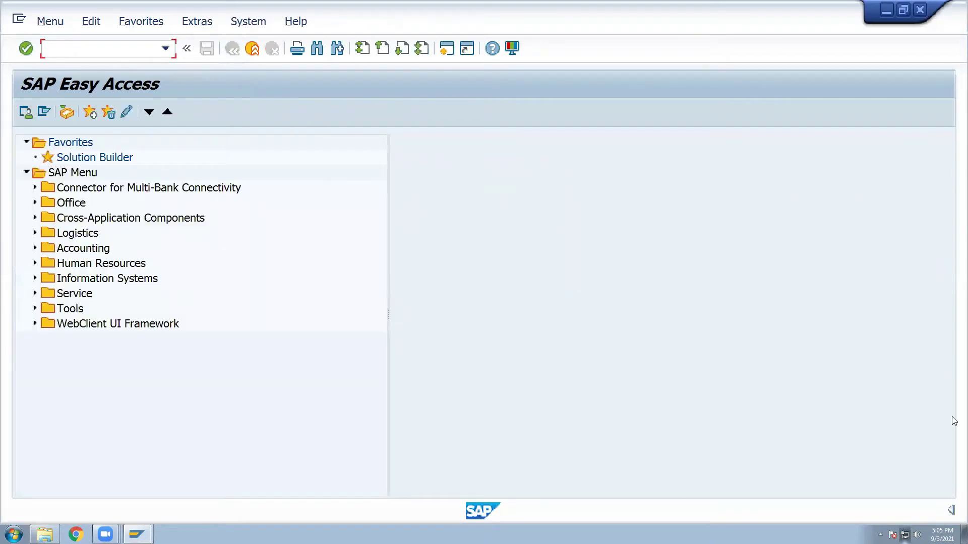
- Expand Accounting > Financial Accounting > General Ledger > Information System > General Ledger Reports > Account Balances > General > G/L Account Balances in the SAP Menu
left_click(35, 248)
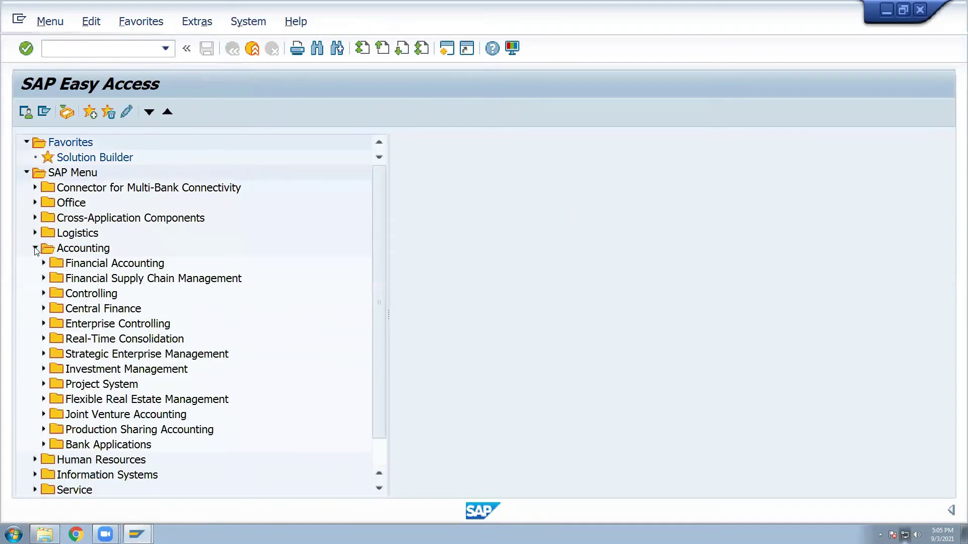
left_click(44, 264)
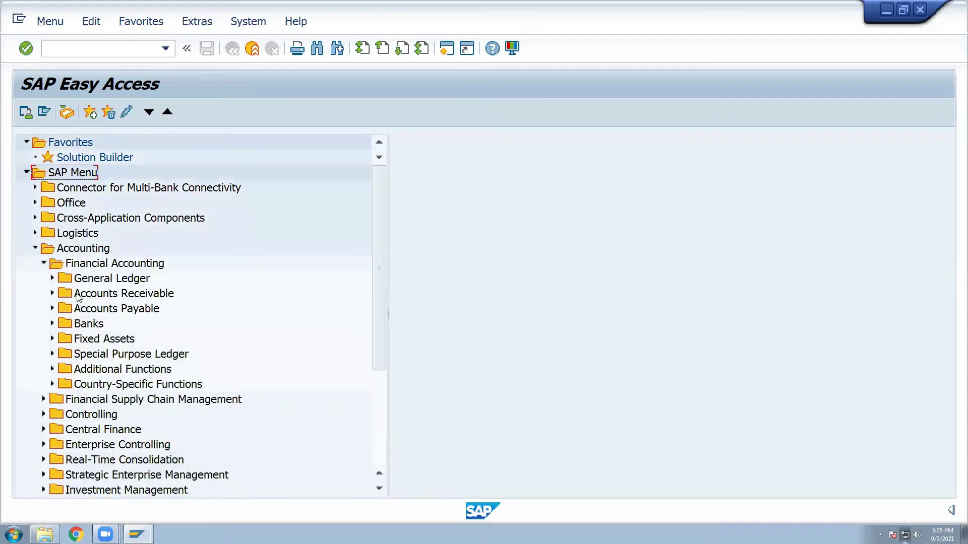
left_click(53, 279)
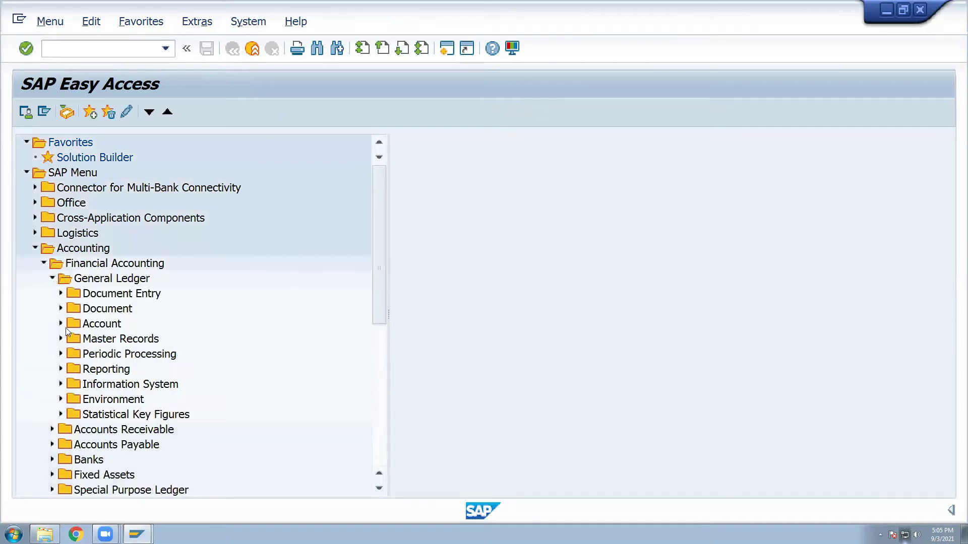
left_click(60, 399)
left_click(60, 399)
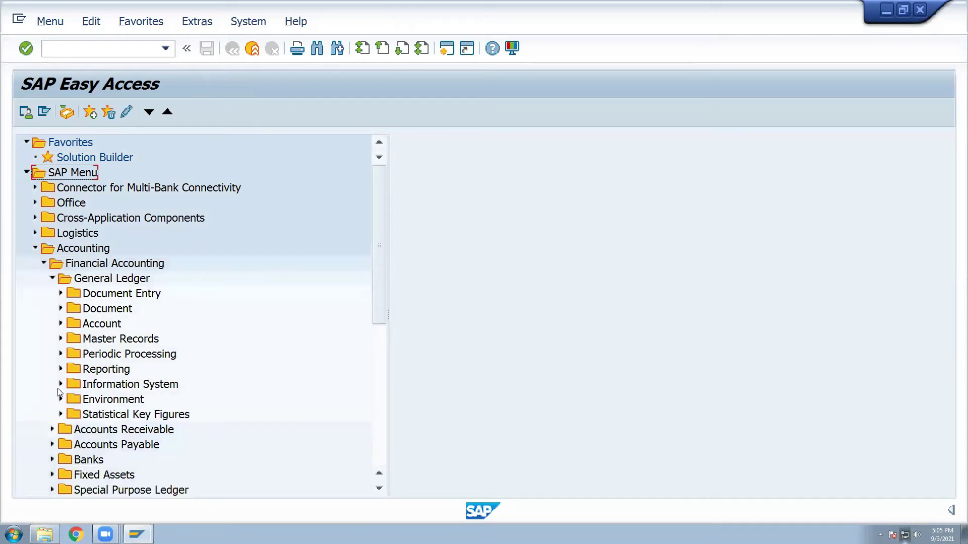
left_click(61, 384)
left_click(69, 399)
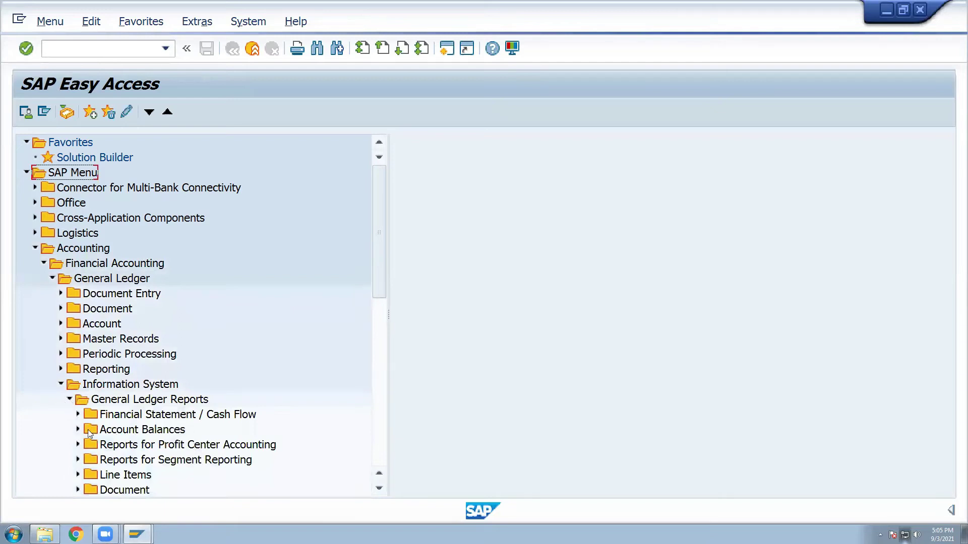
left_click(78, 430)
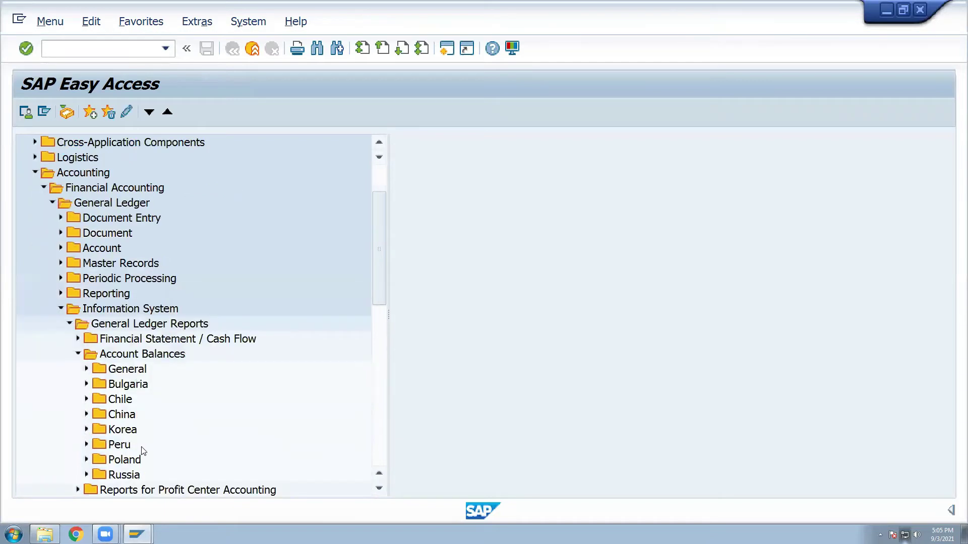
left_click(87, 371)
left_click(96, 386)
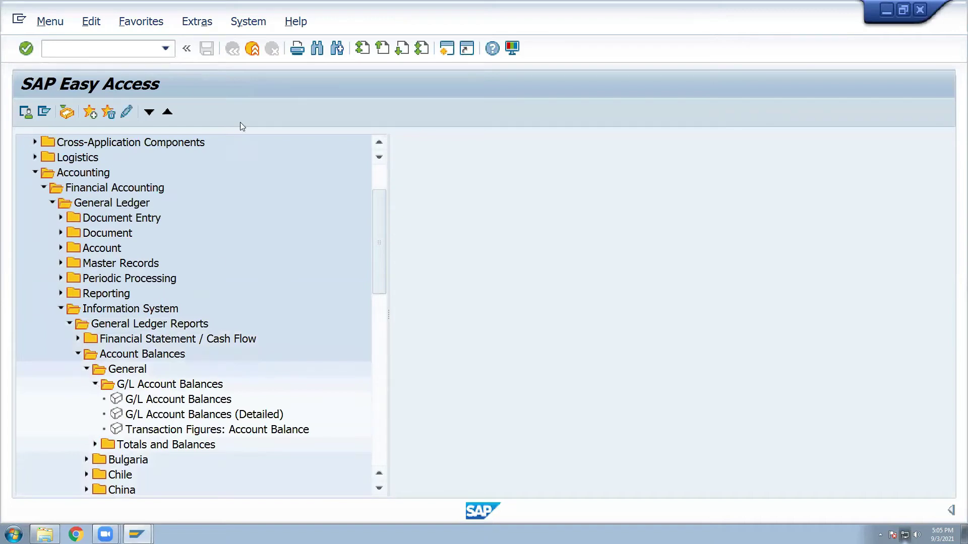
- Enable Display Technical Names in the SAP Easy Access settings
left_click(249, 22)
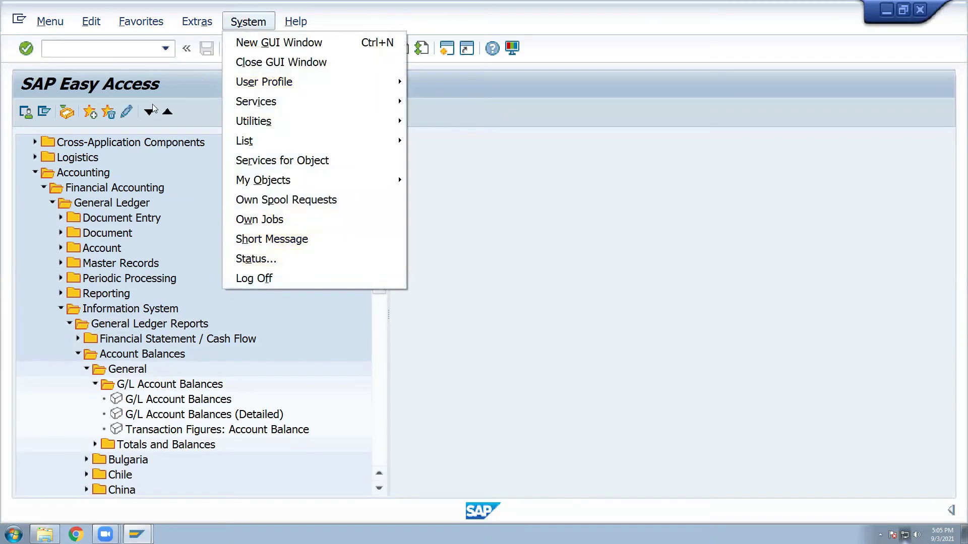
left_click(187, 104)
left_click(200, 25)
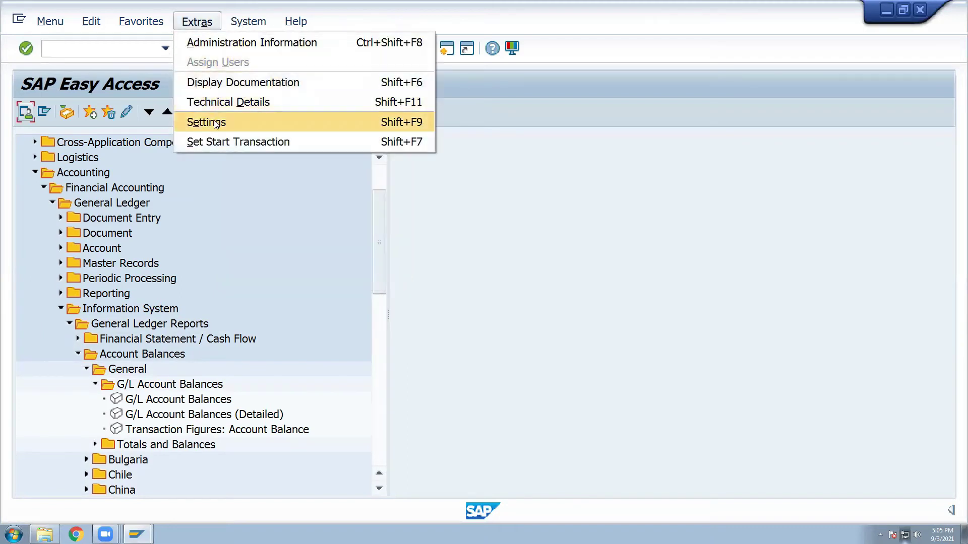
left_click(231, 184)
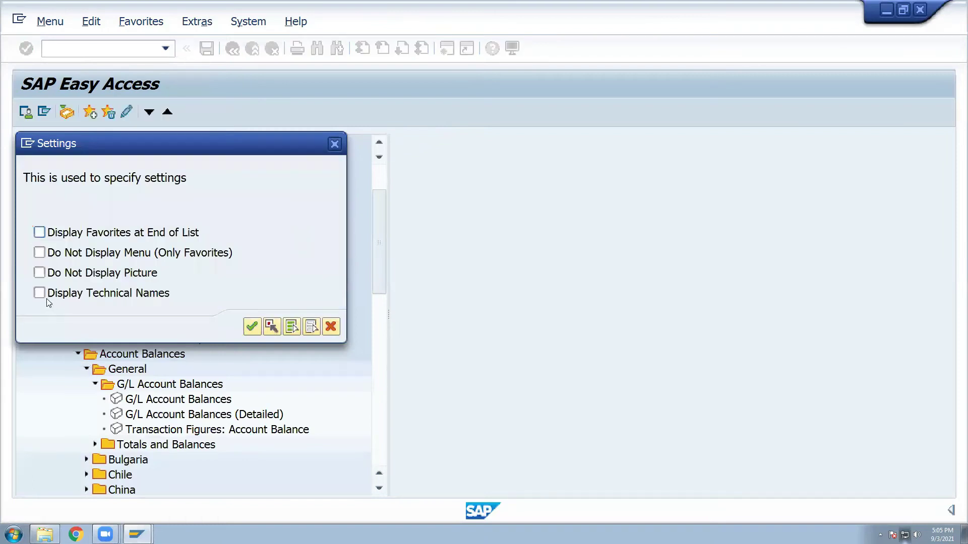
left_click(39, 293)
left_click(253, 328)
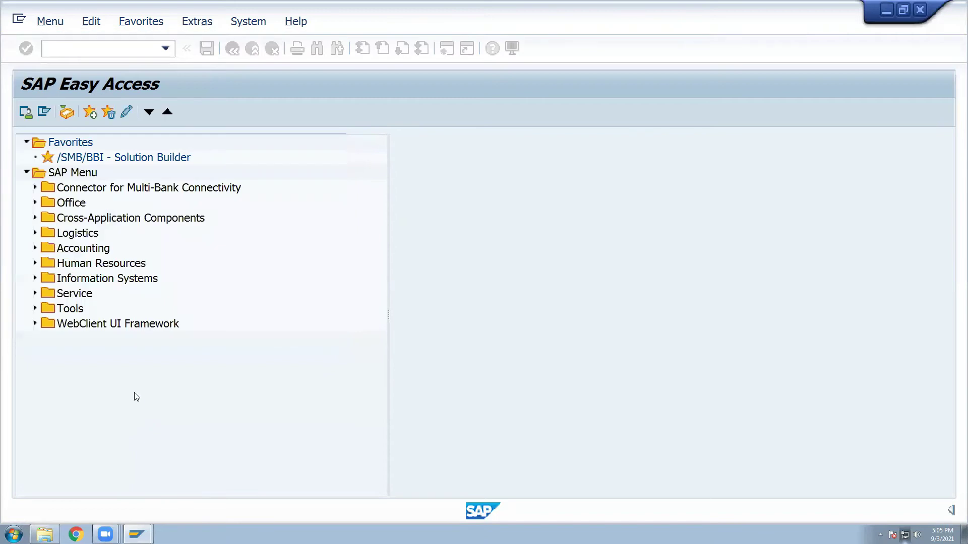
- Browse Accounting's General Ledger Reports down to Financial Statement / Cash Flow > General > Actual/Actual Comparisons, and collapse the General Ledger's Information System folder
left_click(34, 248)
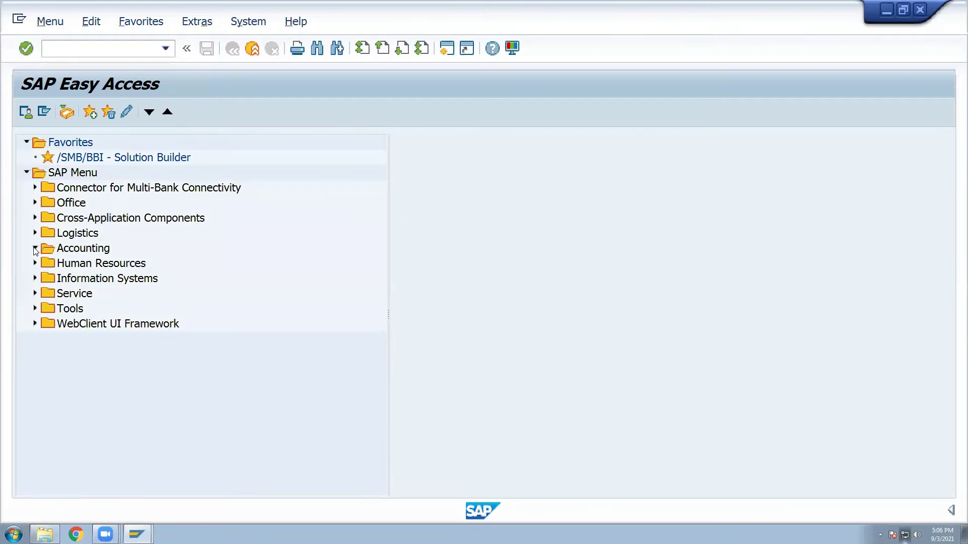
left_click(43, 263)
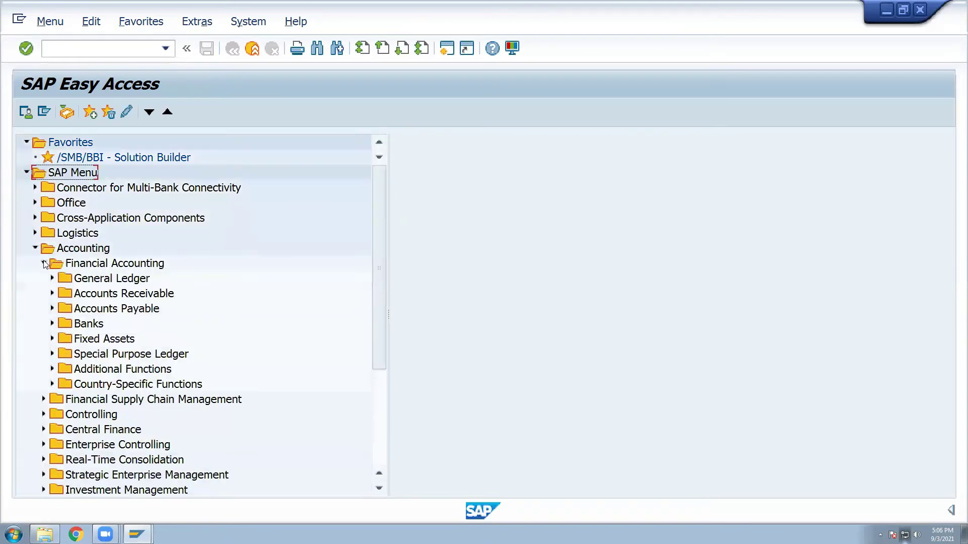
left_click(52, 278)
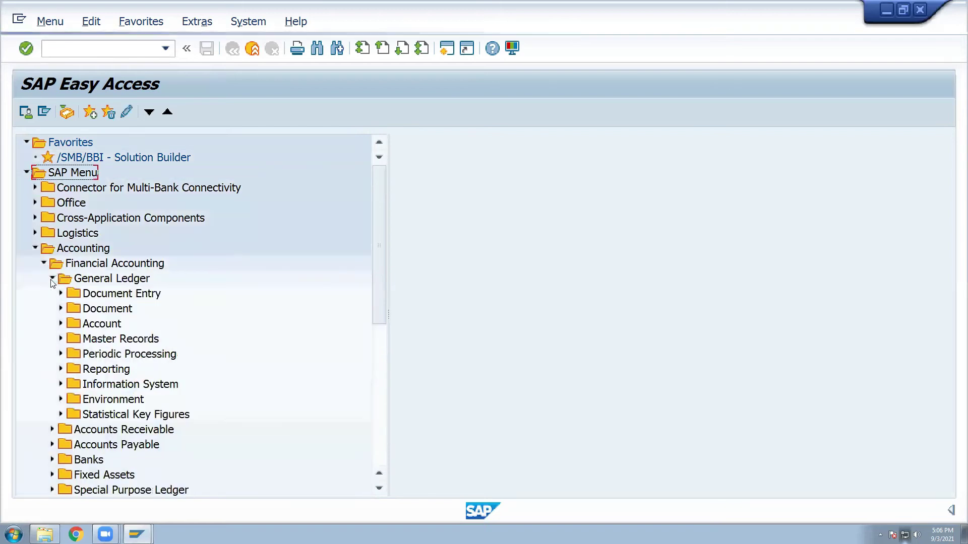
left_click(60, 384)
left_click(69, 399)
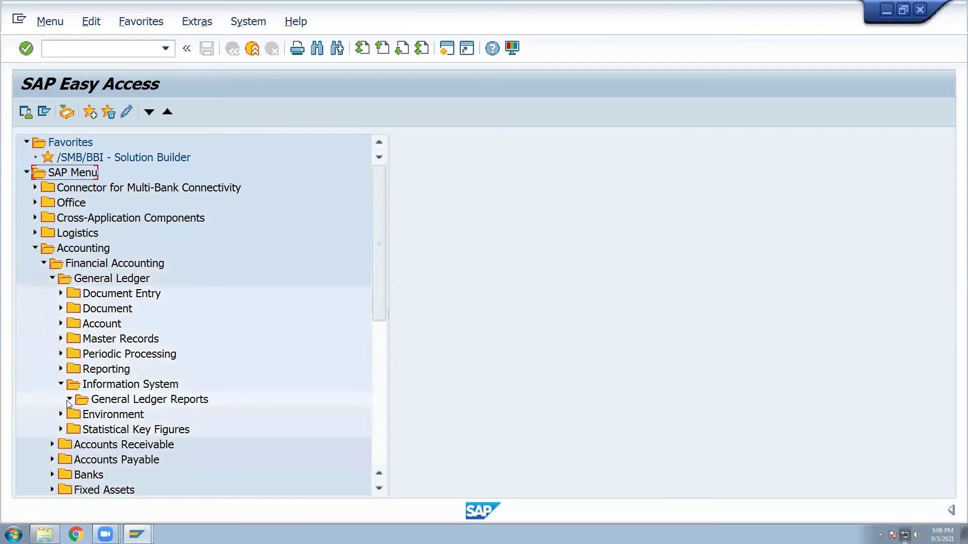
left_click(77, 415)
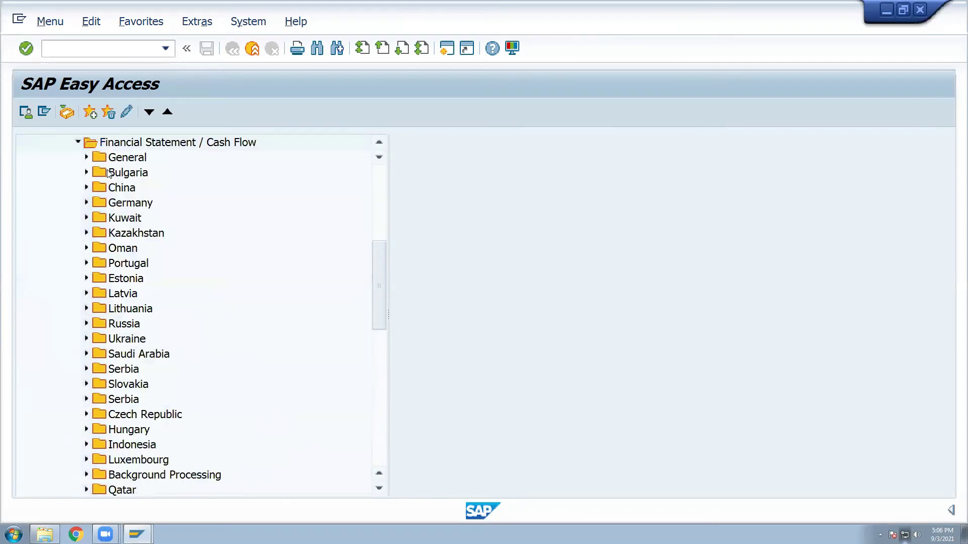
left_click(87, 157)
left_click(96, 172)
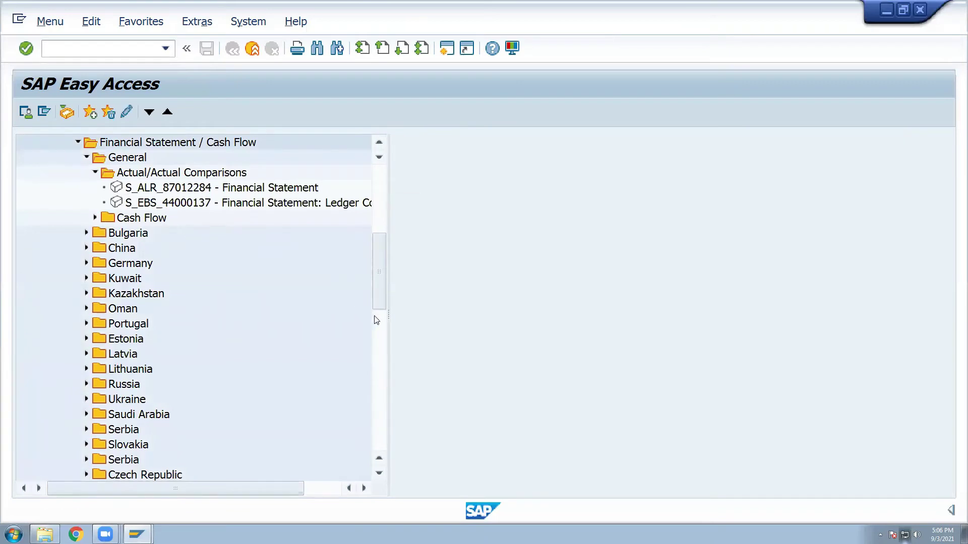
scroll(421, 429, "up", 2)
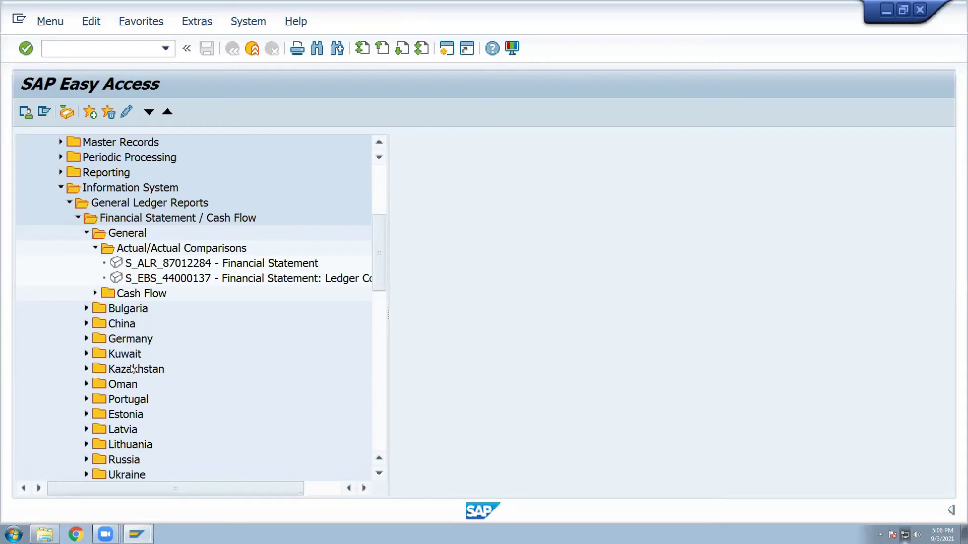
scroll(53, 383, "up", 1)
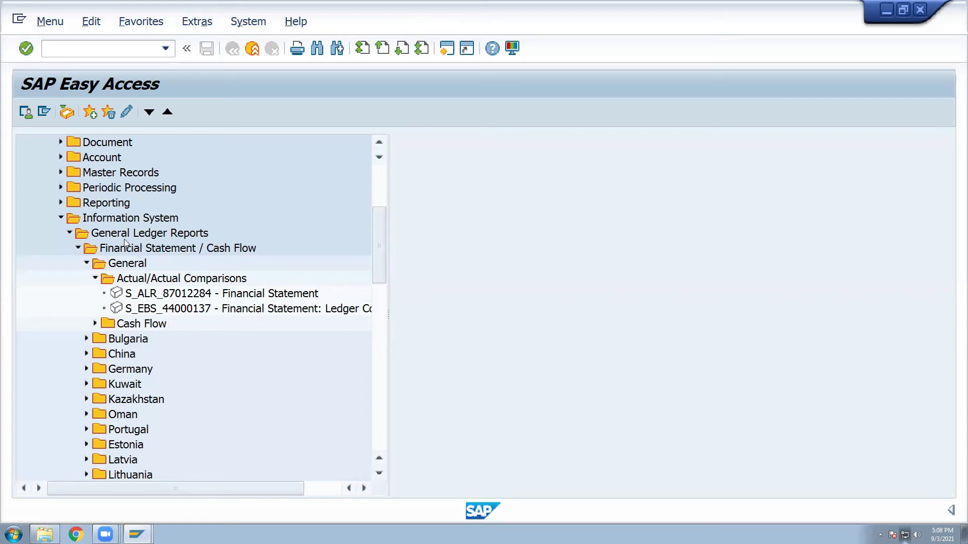
left_click(61, 218)
- Run transaction se16 and query table BSEG in the Data Browser without any selection criteria
left_click(165, 48)
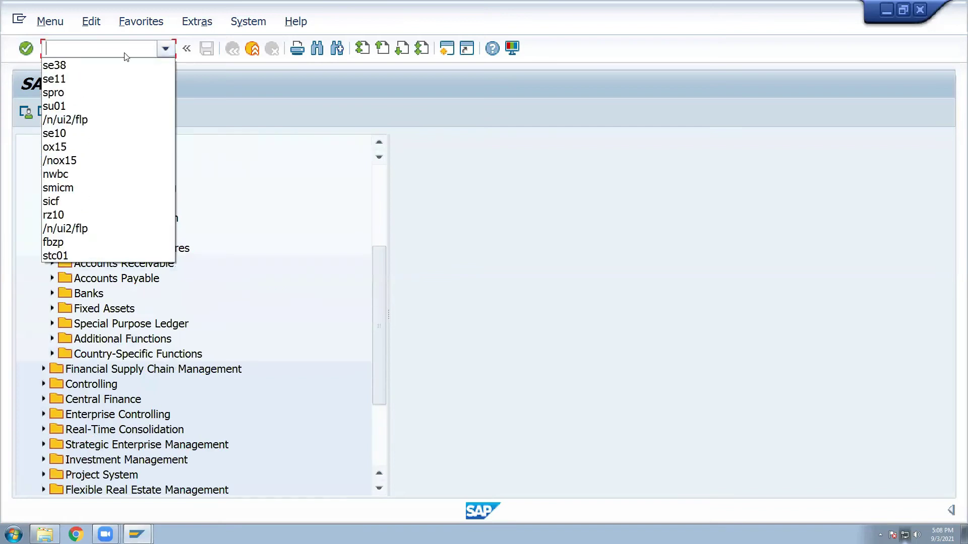
left_click(70, 48)
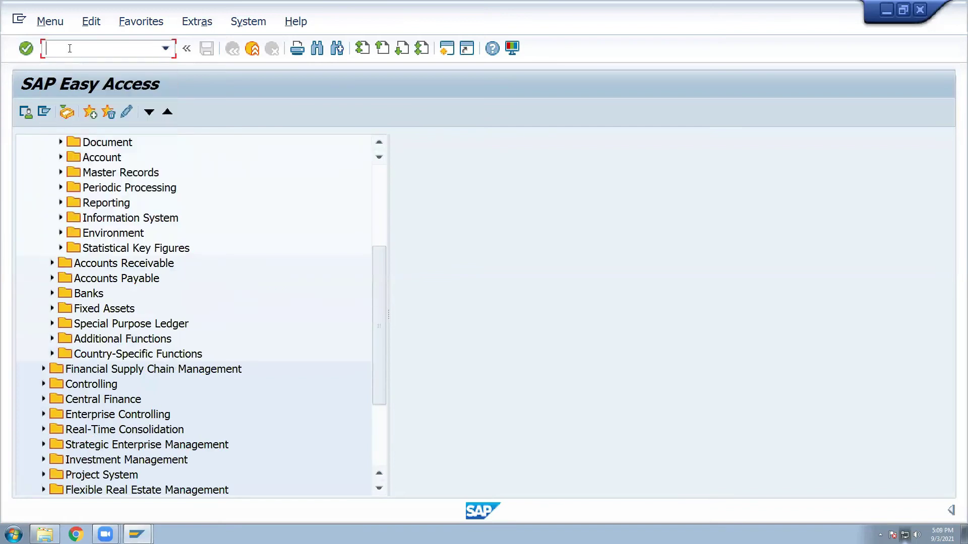
type("se16")
key("Return")
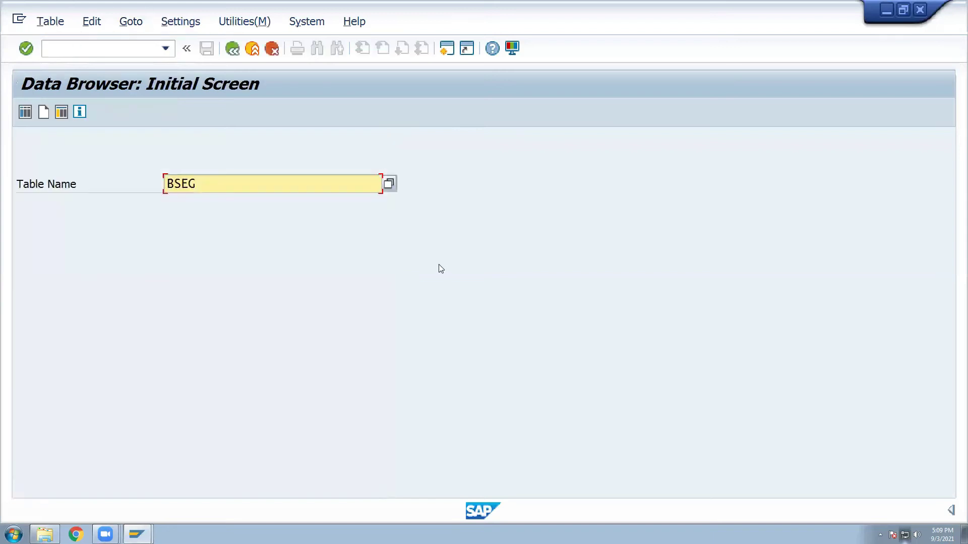
left_click(26, 48)
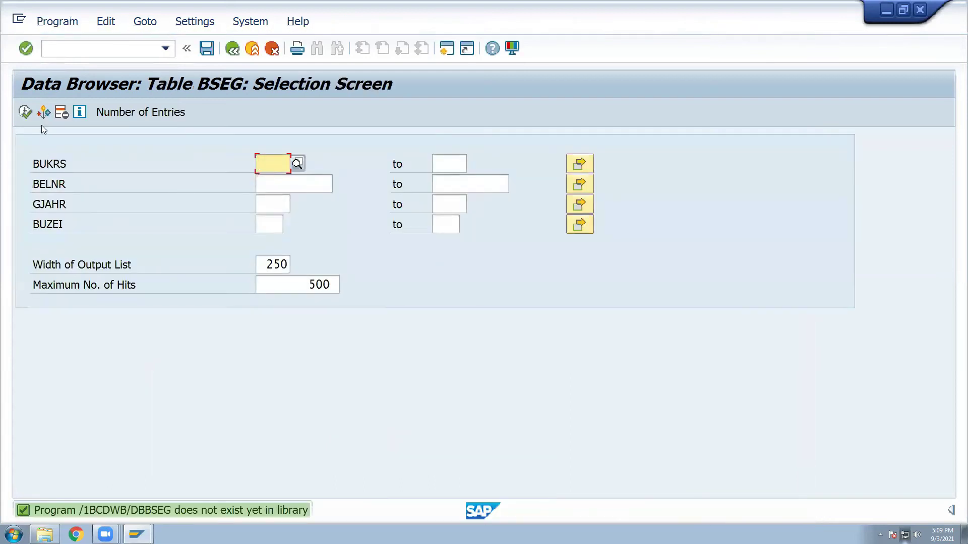
left_click(24, 112)
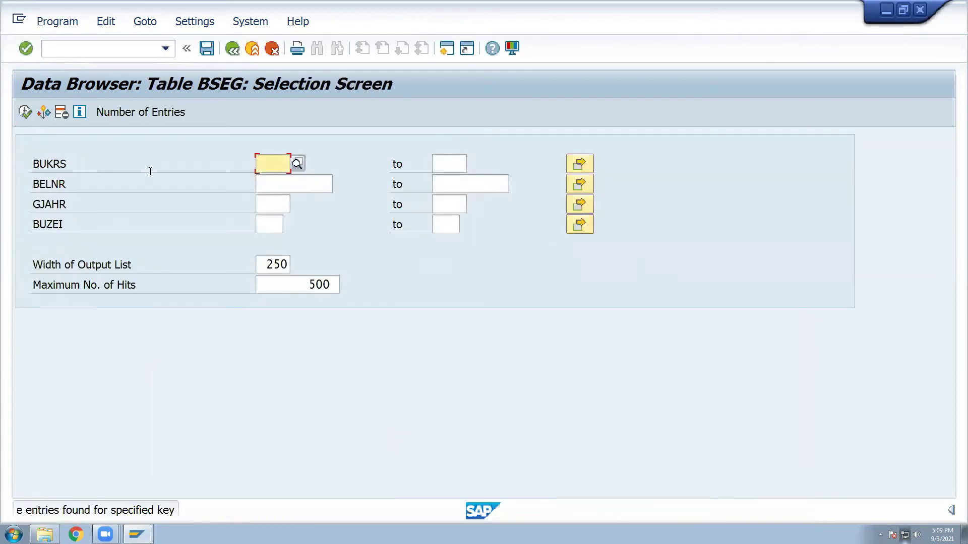
- Query table BSEG for company code (BUKRS) 1710, and return to SAP Easy Access
left_click(297, 164)
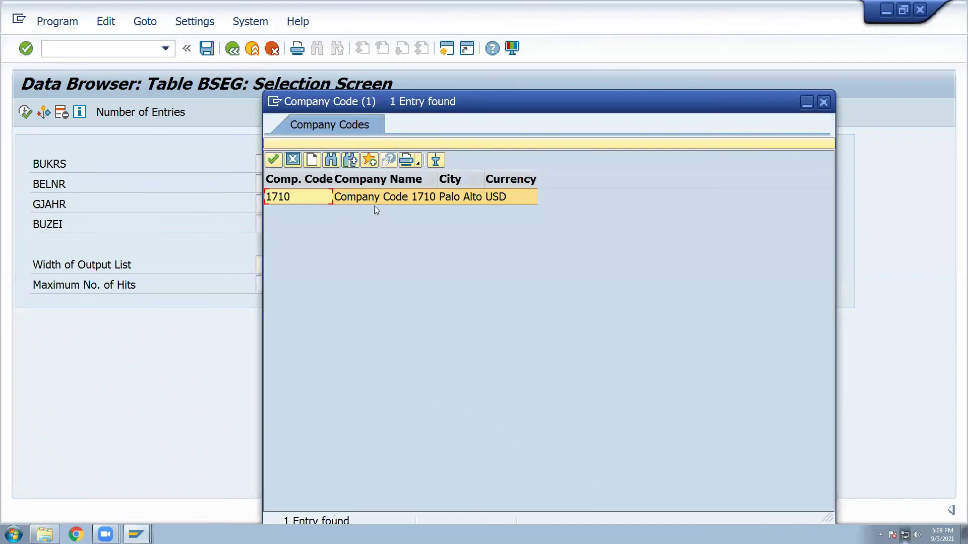
double_click(374, 205)
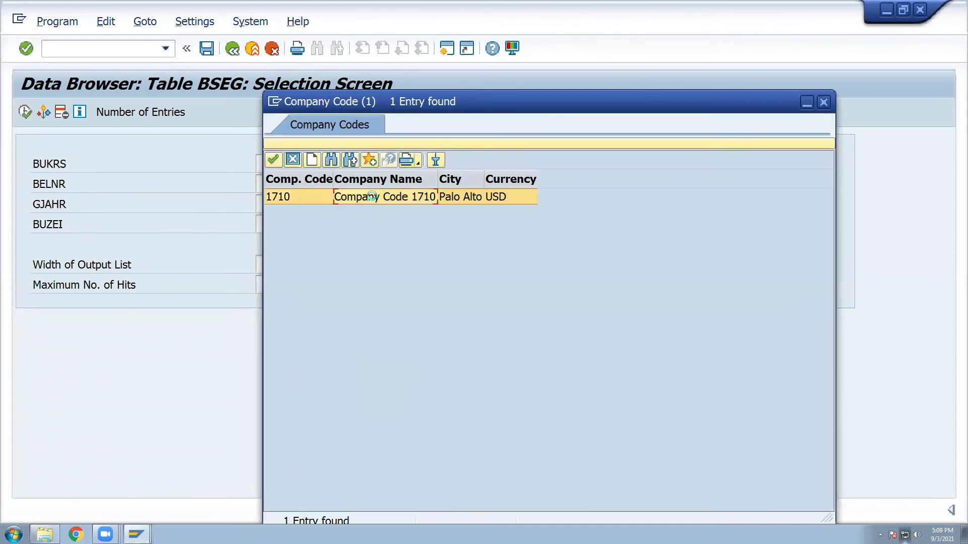
left_click(26, 113)
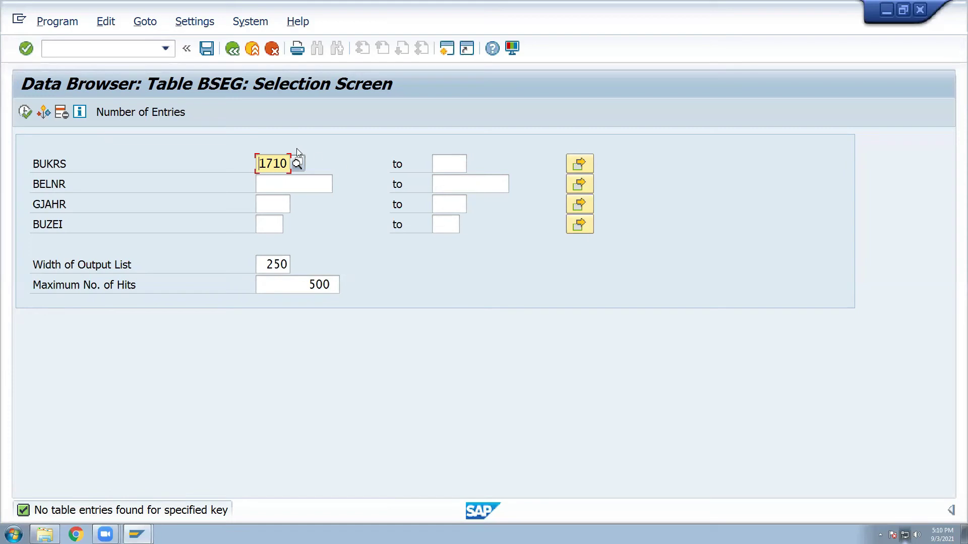
left_click(233, 50)
left_click(233, 50)
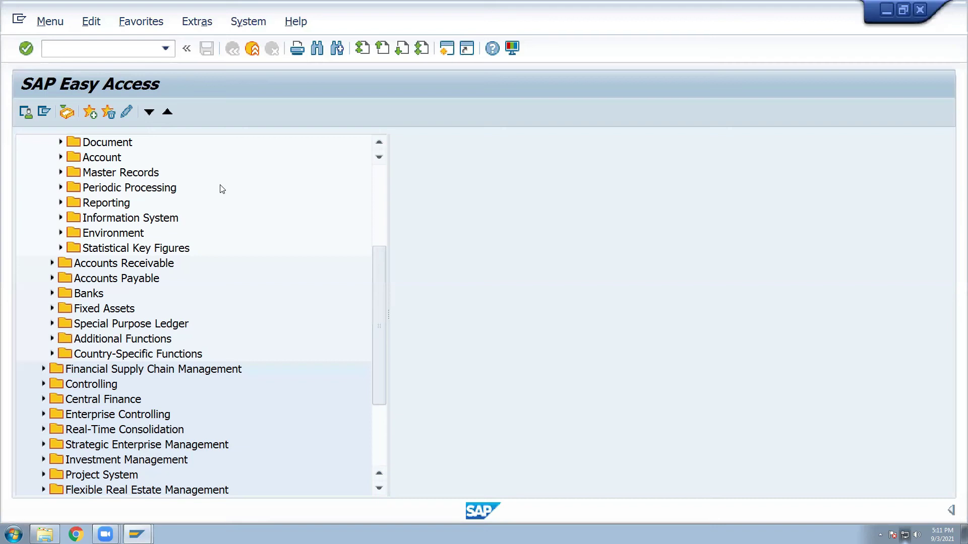
- Run transaction se11 again from the command history to open the ABAP Dictionary
left_click(166, 49)
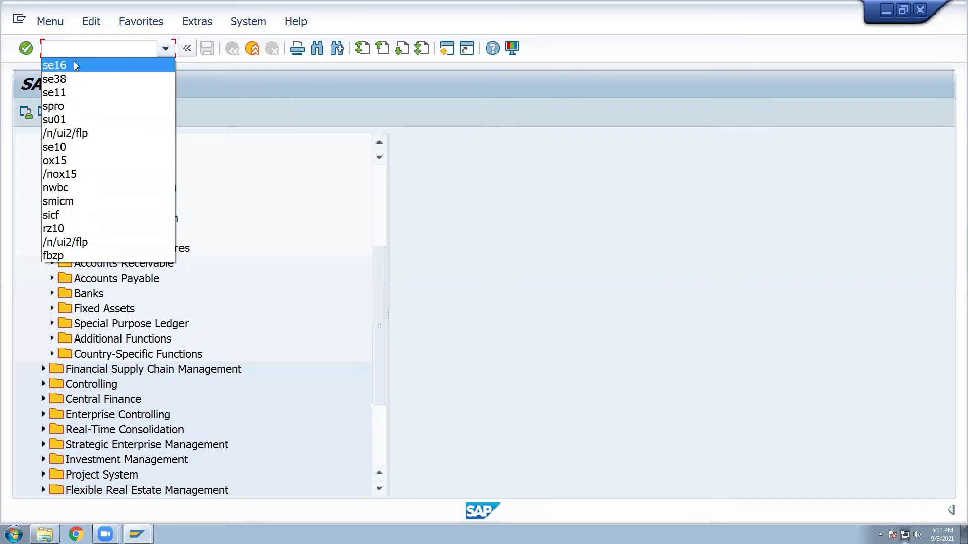
left_click(65, 91)
key("Return")
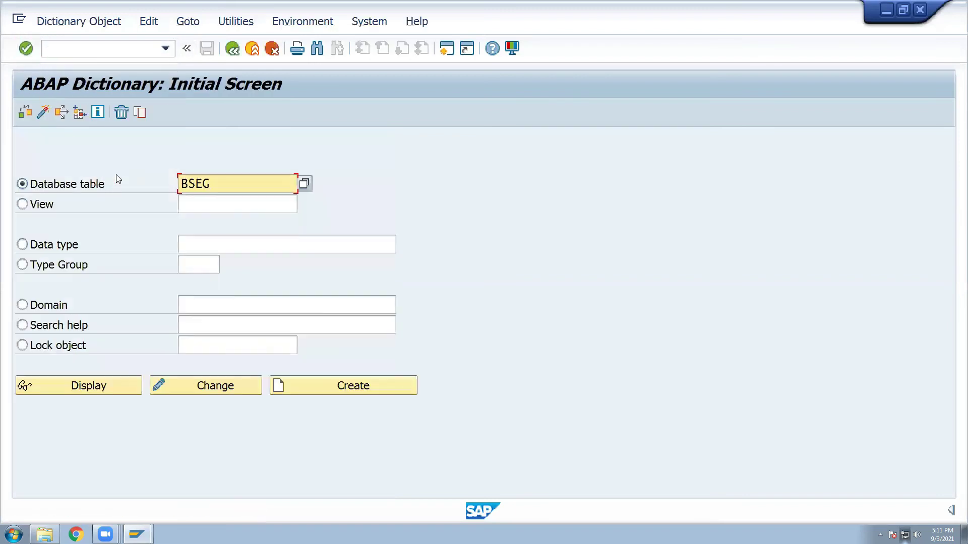
- Display database table BSEG, look through its field list, and select the company code field BUKRS
left_click(92, 388)
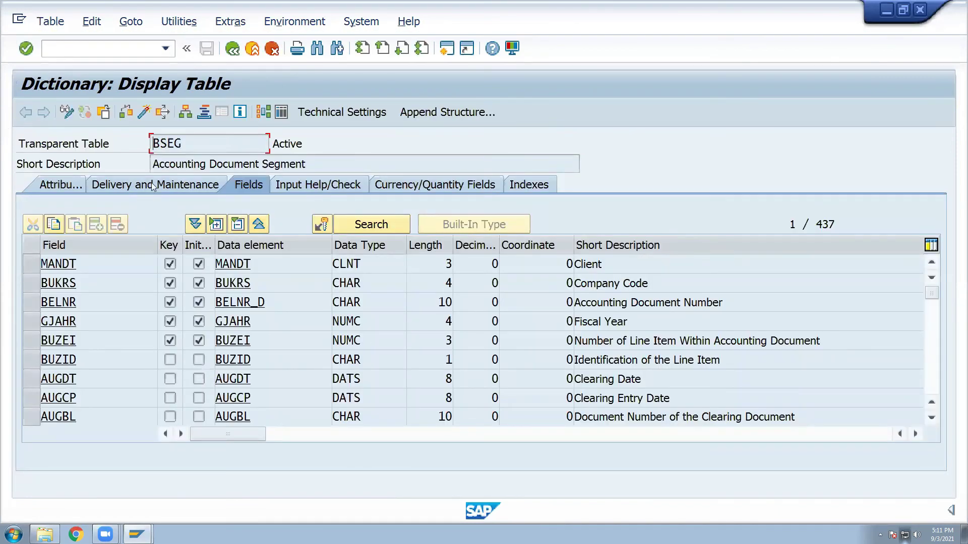
scroll(670, 323, "down", 5)
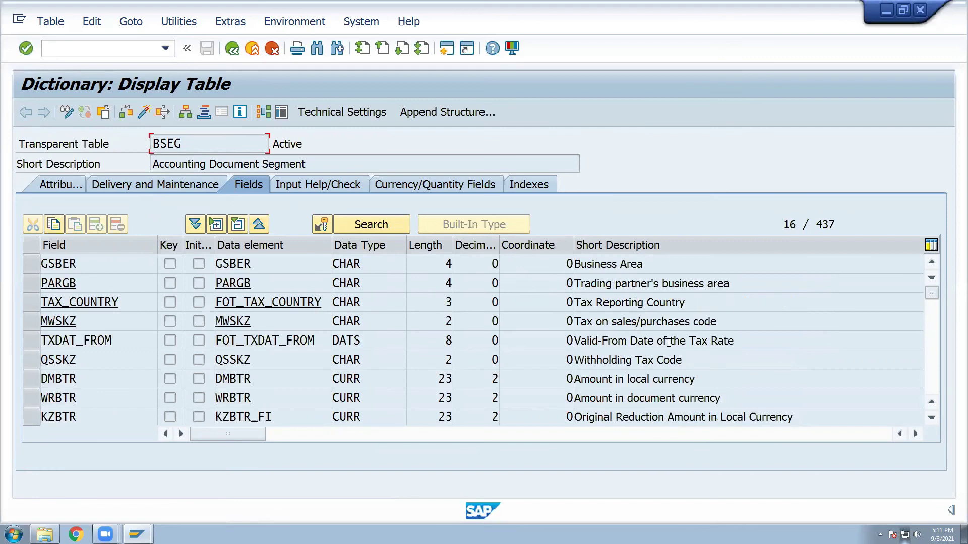
scroll(670, 347, "up", 5)
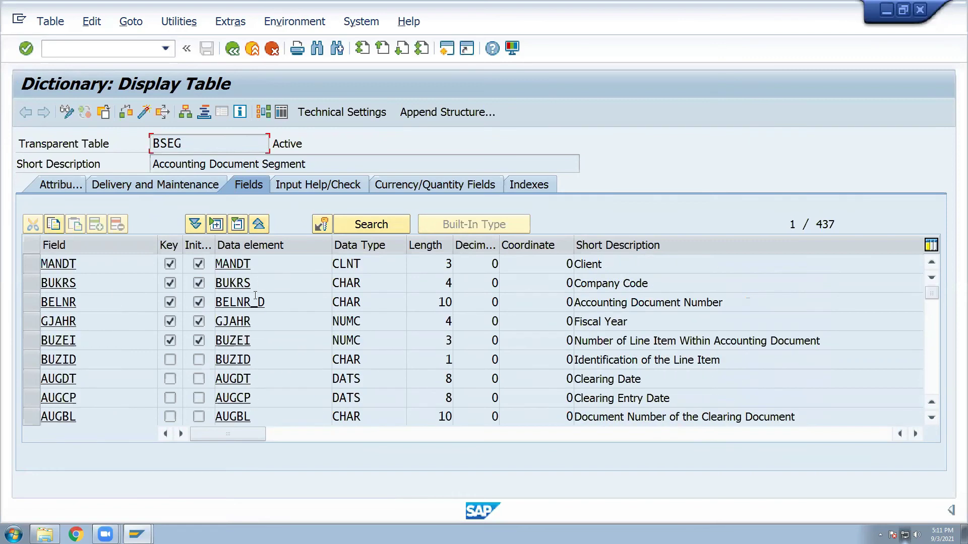
left_click(85, 288)
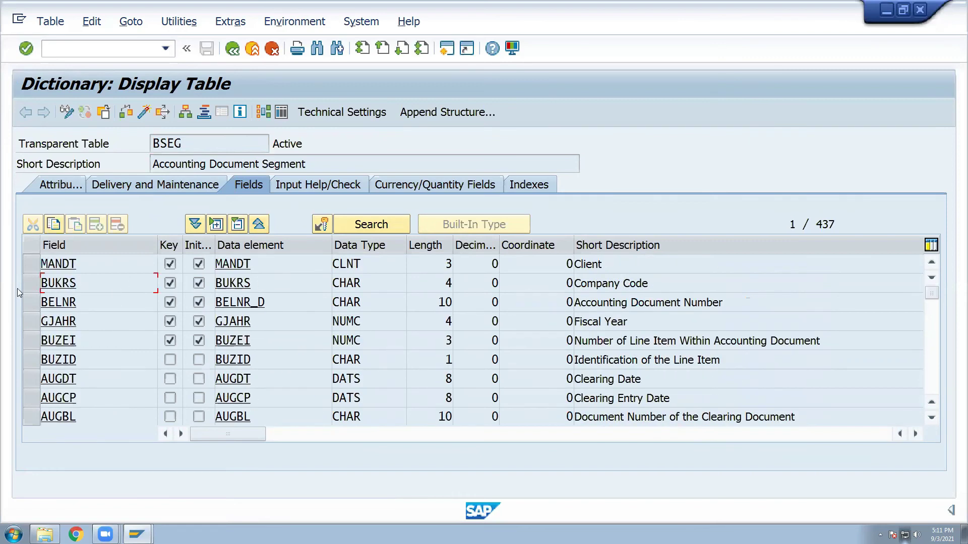